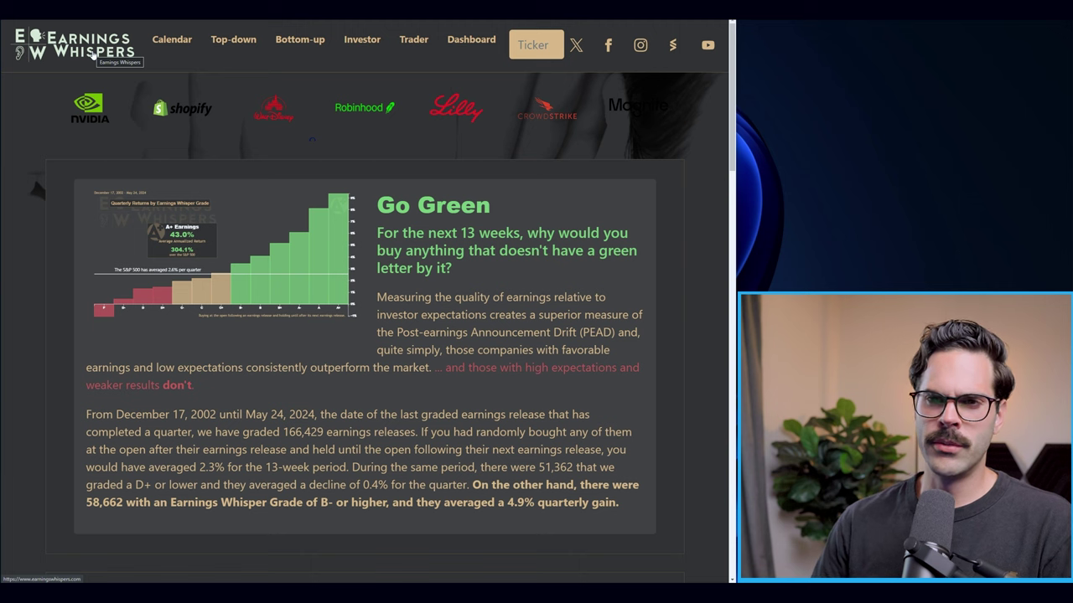
Step: Show the Earnings Whispers calendar for 6–12 August 2024, with the August and September month views
mouse_move(170, 40)
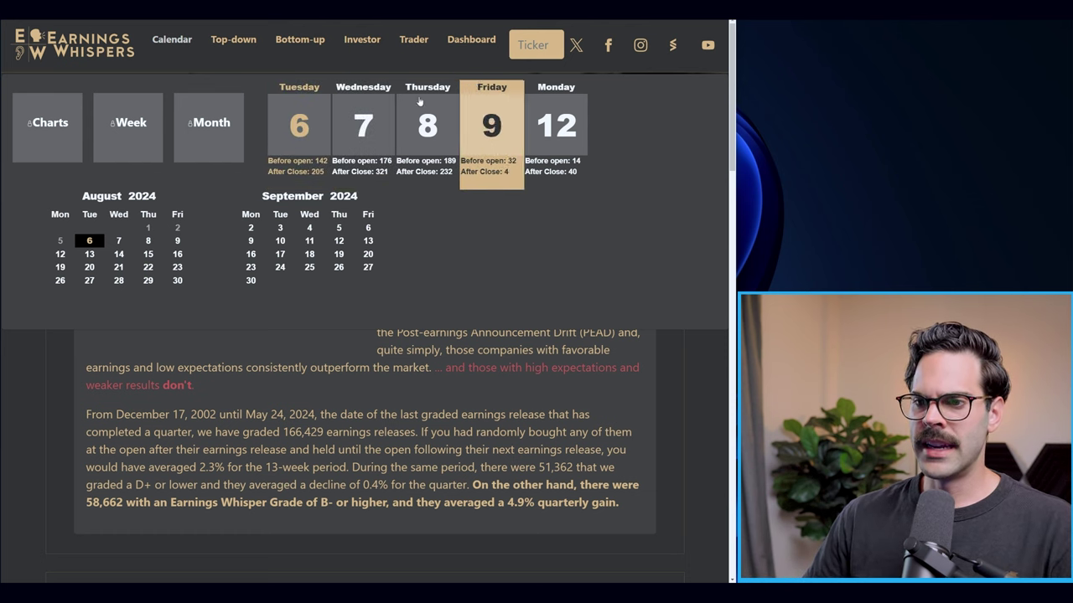
Step: Open the Tuesday, August 6 before-the-open earnings list
click(310, 254)
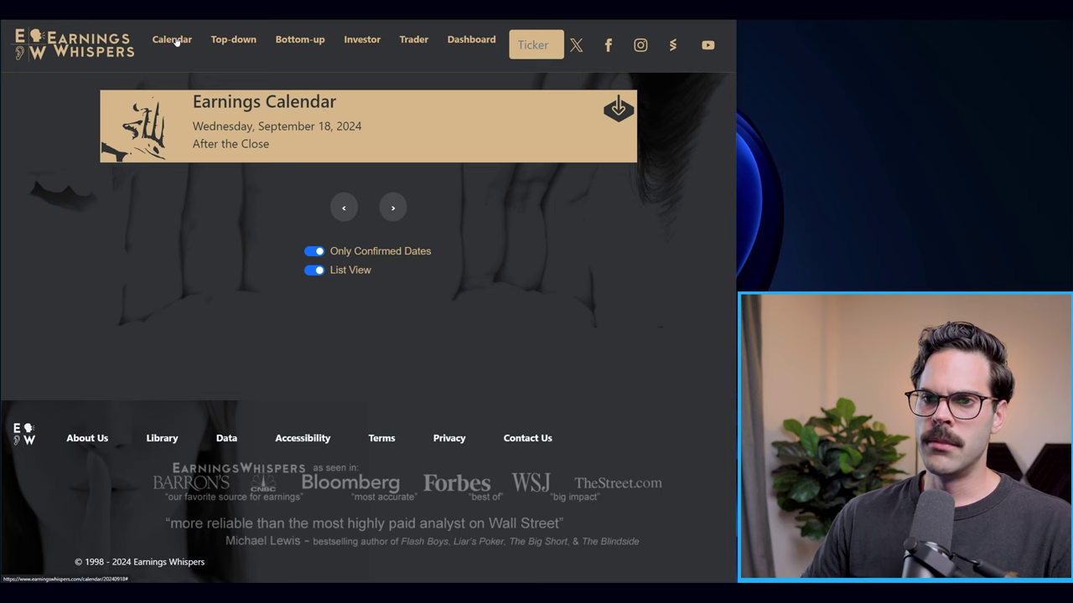
click(300, 127)
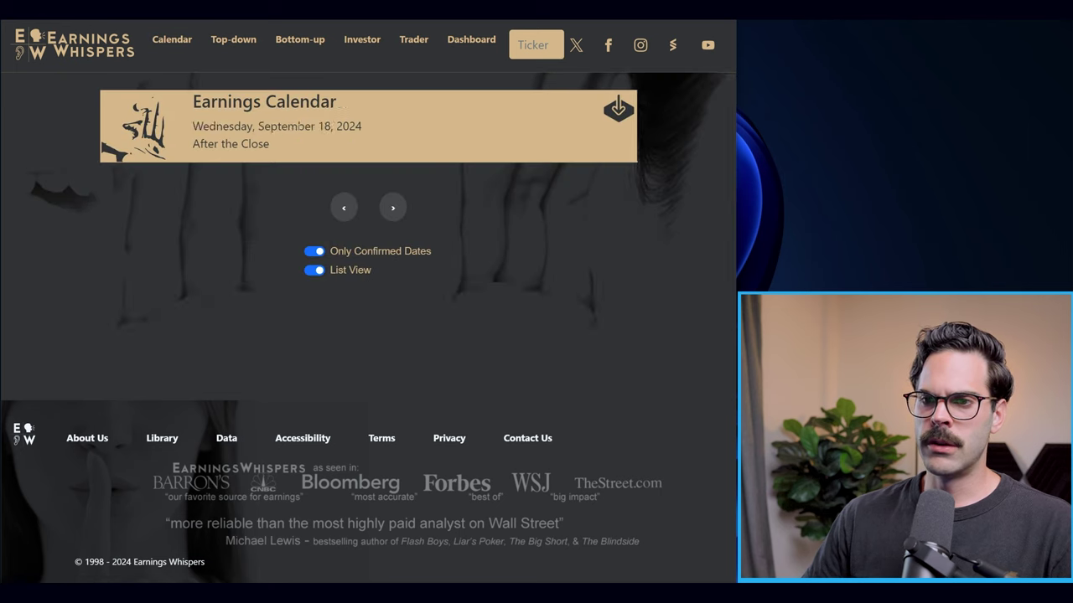
click(339, 209)
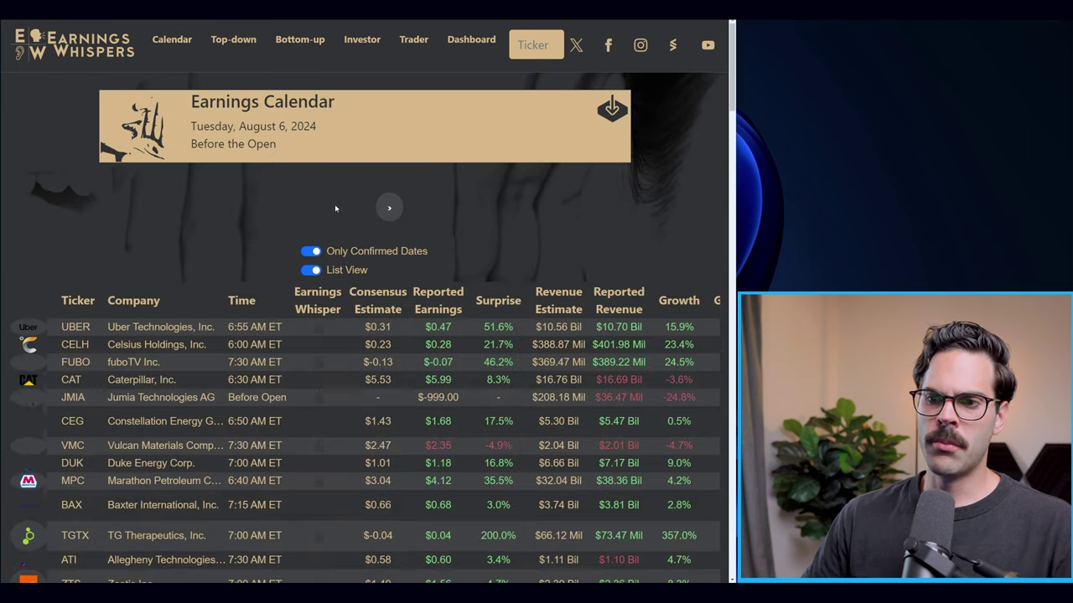
Step: Review the table and zoom out so the Guidance and Average Move columns fit
scroll(338, 209, down, 2)
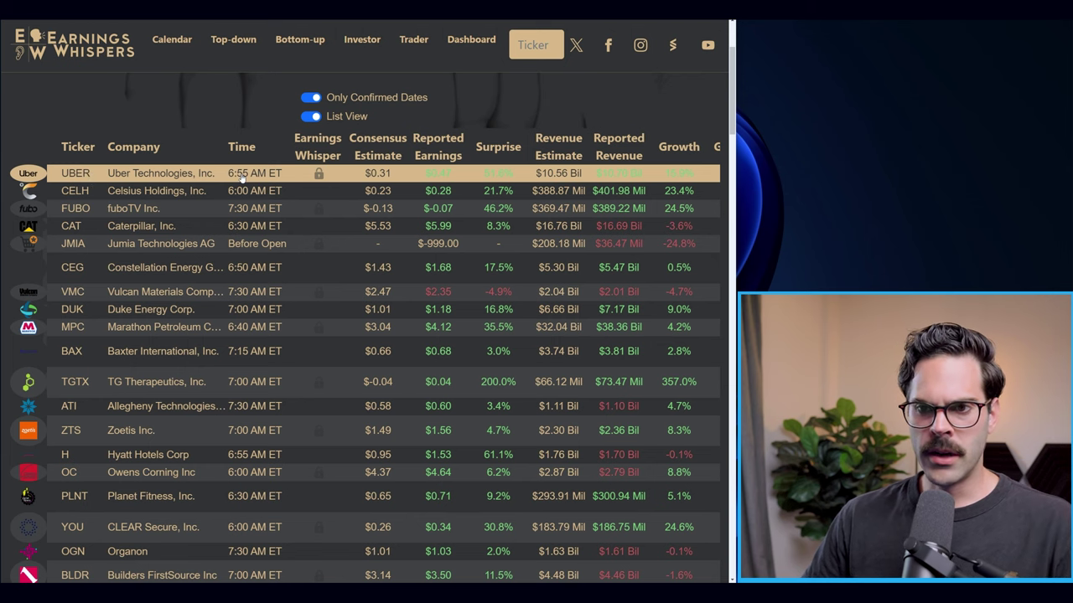
scroll(241, 177, down, 4)
scroll(86, 234, up, 6)
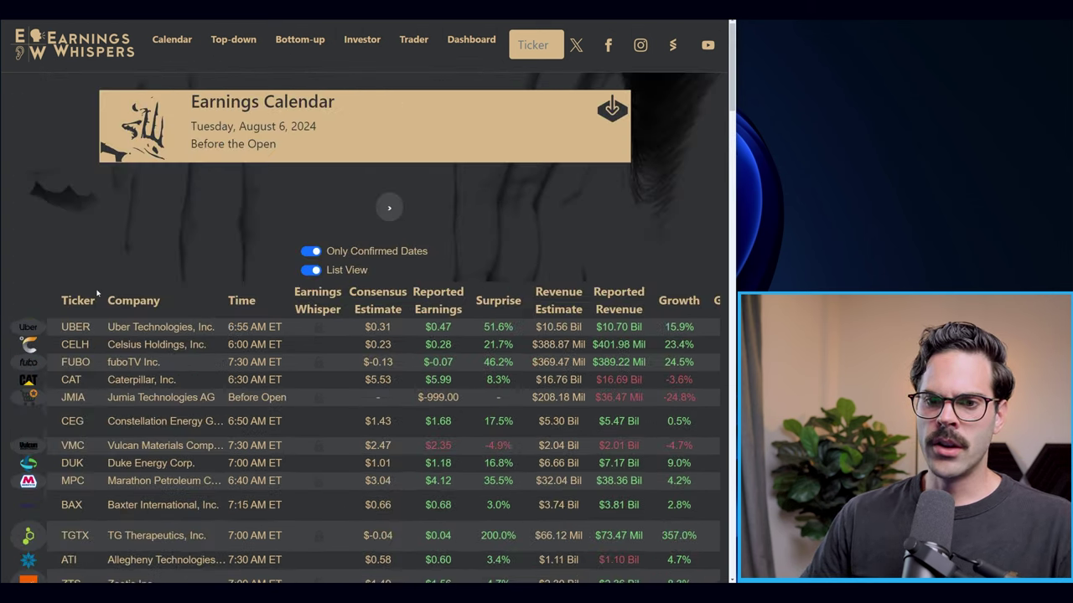
scroll(98, 291, down, 2)
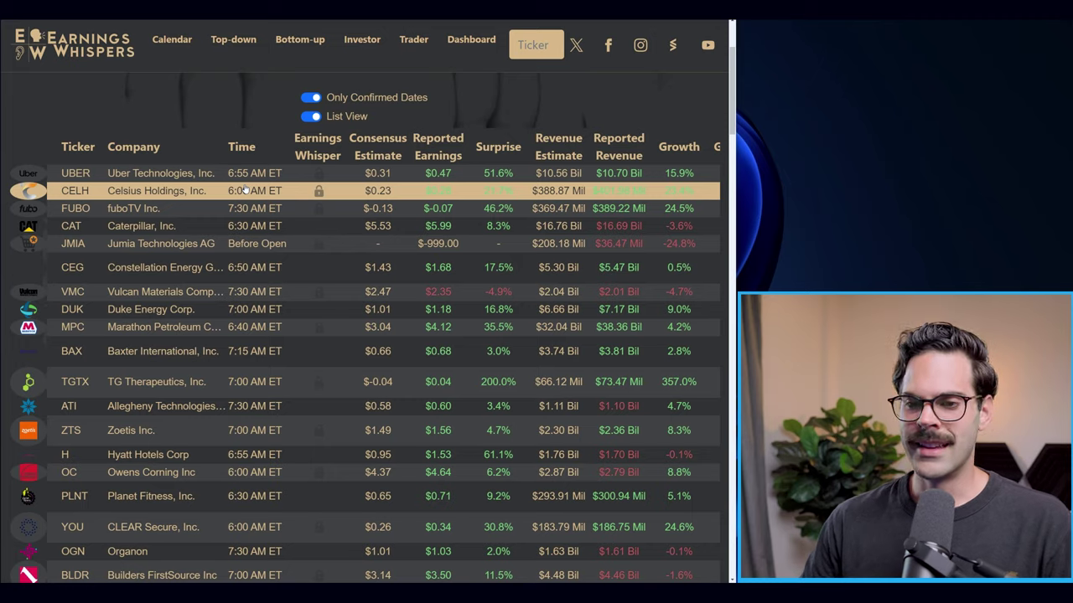
scroll(245, 191, down, 3)
scroll(252, 184, down, 12)
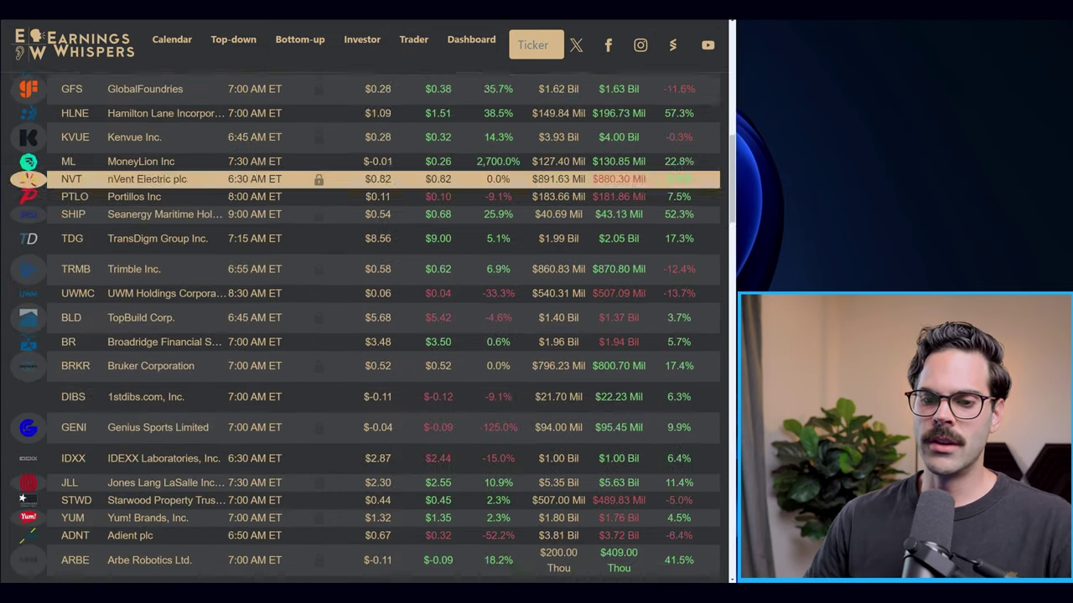
scroll(260, 477, down, 11)
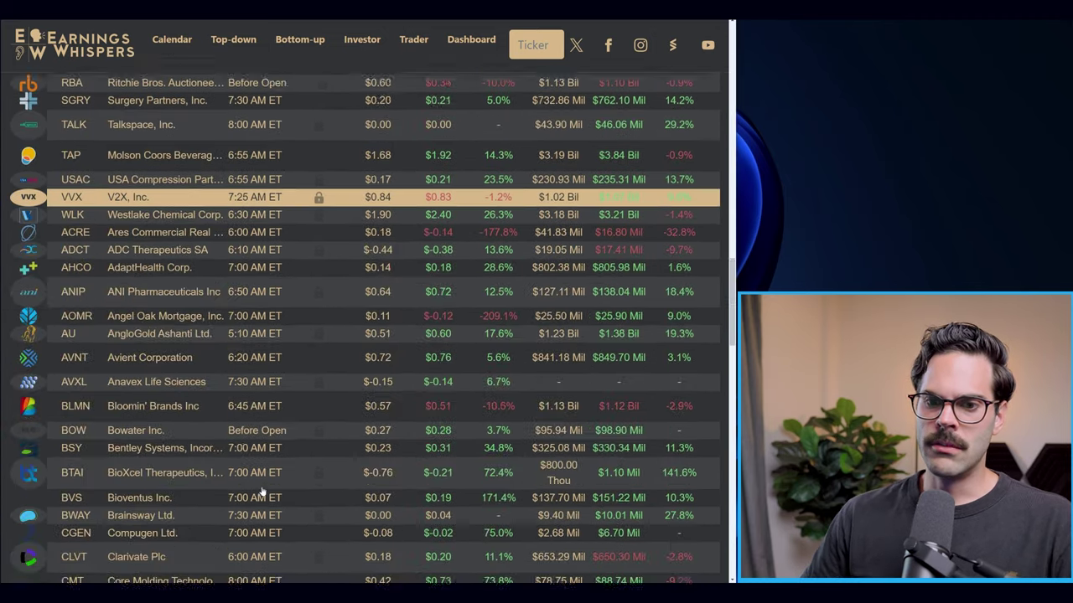
scroll(264, 475, up, 16)
scroll(264, 475, up, 13)
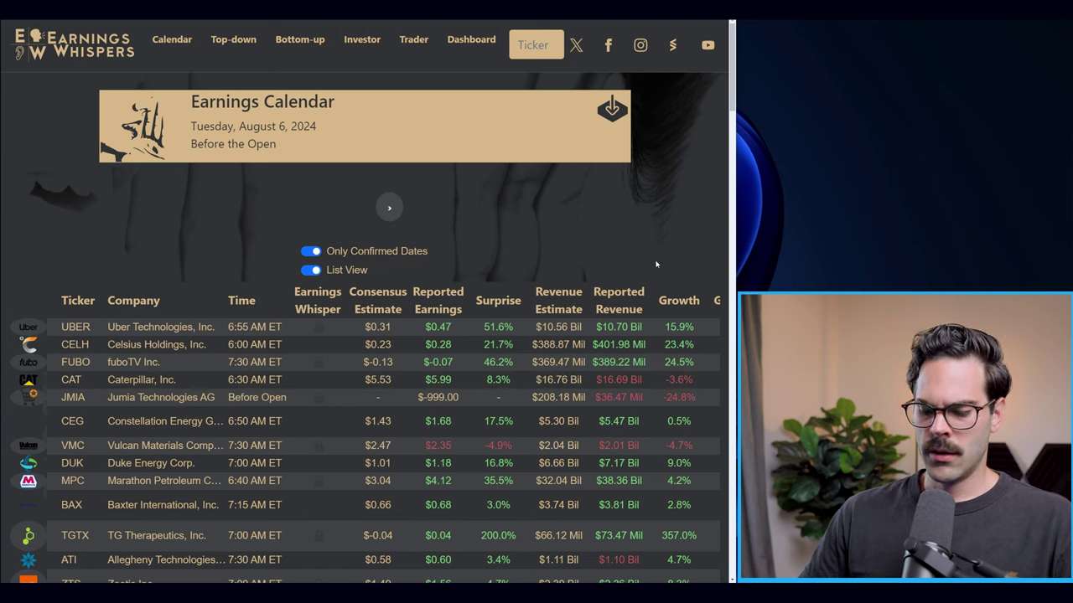
key(ctrl+minus)
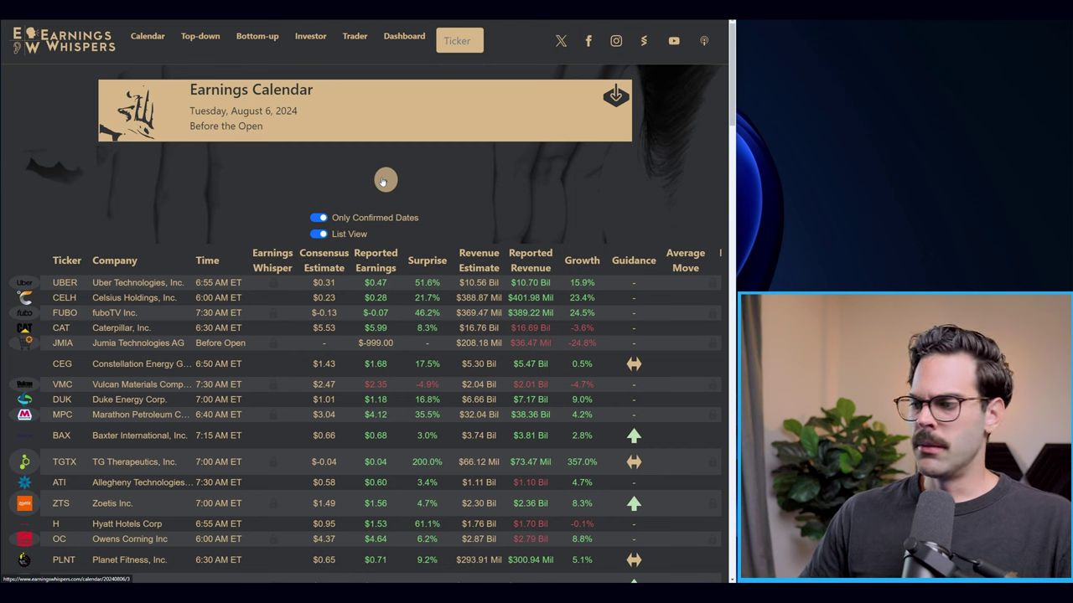
Step: Switch to the August 6 after-the-close list with Supermicro, Rivian, Airbnb and Reddit
click(383, 180)
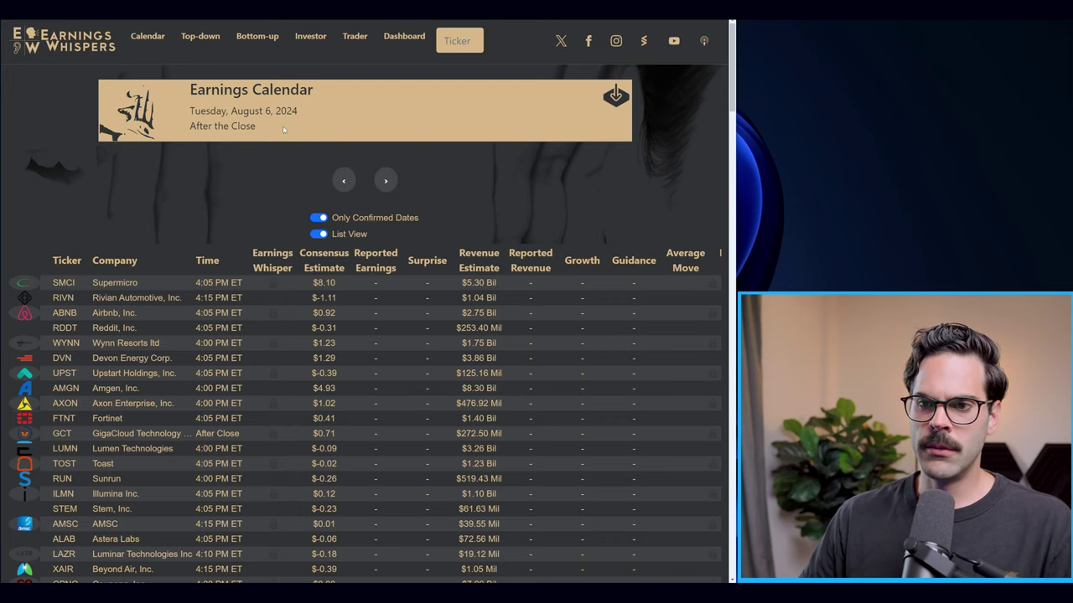
Step: Go through the Wednesday, August 7 after-the-close reporters
mouse_move(157, 42)
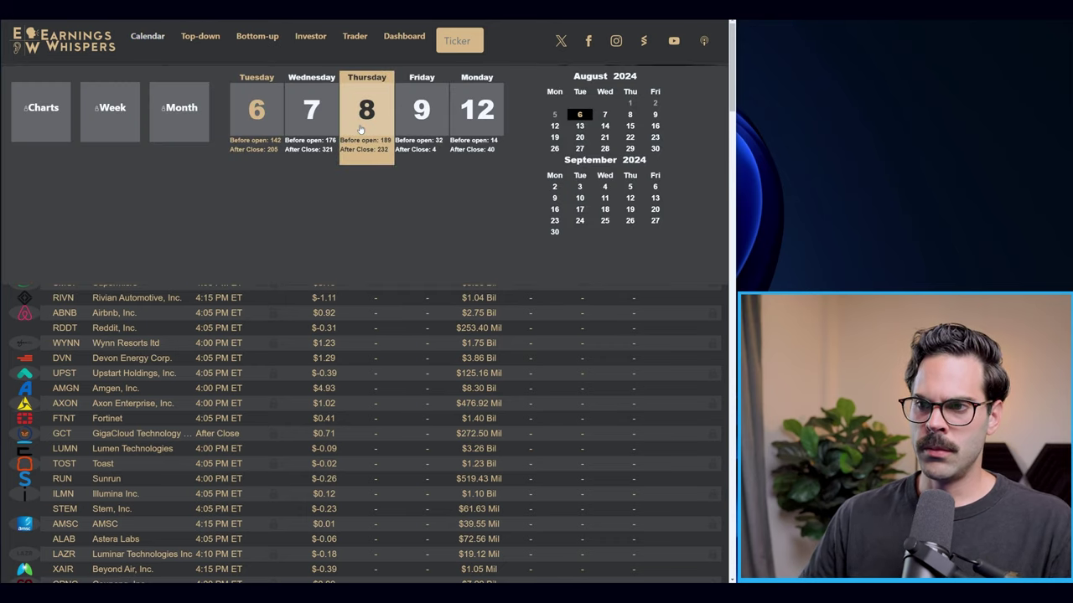
click(306, 123)
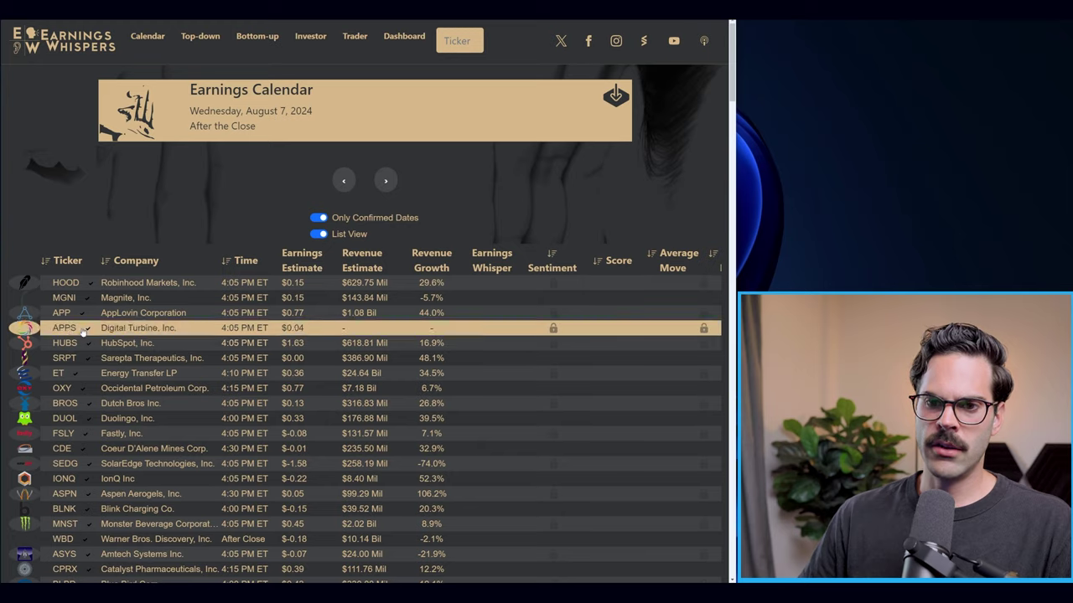
scroll(138, 329, down, 2)
scroll(138, 328, down, 4)
scroll(97, 366, down, 5)
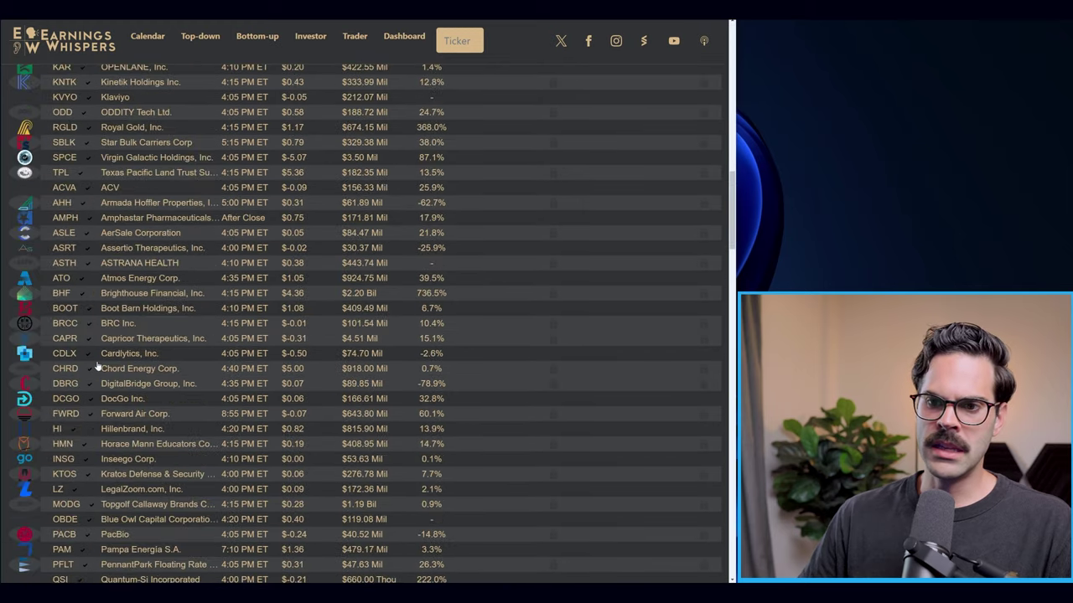
scroll(97, 367, down, 6)
scroll(96, 302, up, 12)
scroll(96, 303, up, 10)
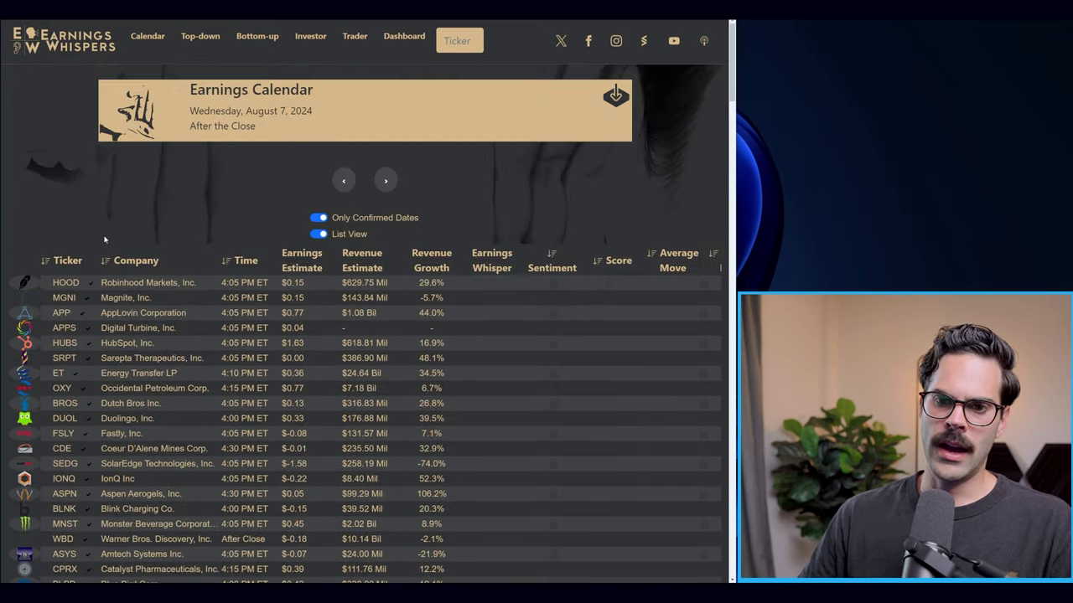
scroll(77, 311, down, 15)
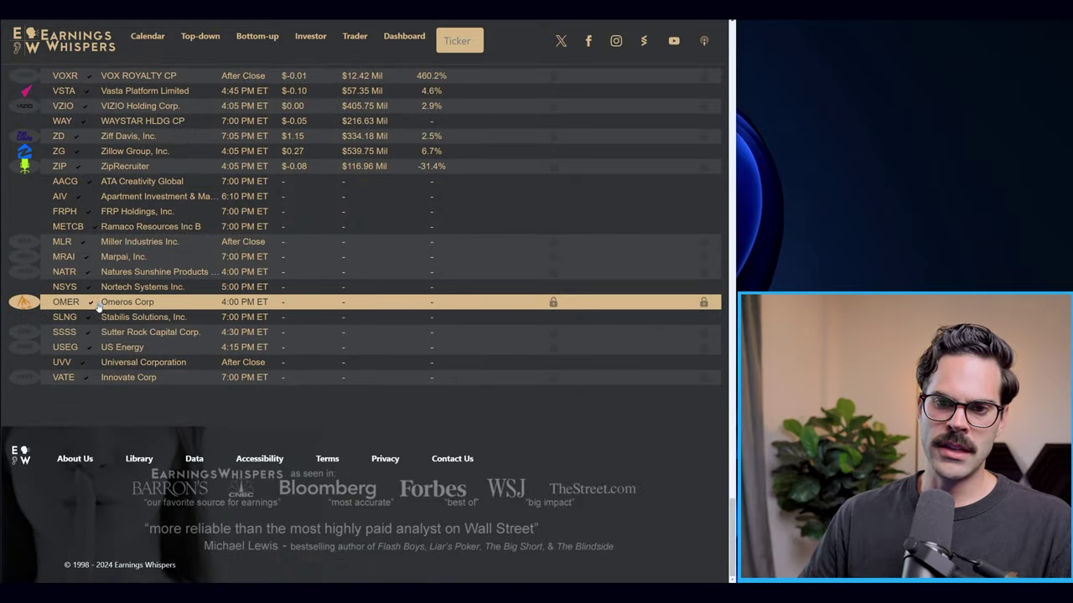
scroll(101, 302, up, 15)
scroll(99, 305, up, 10)
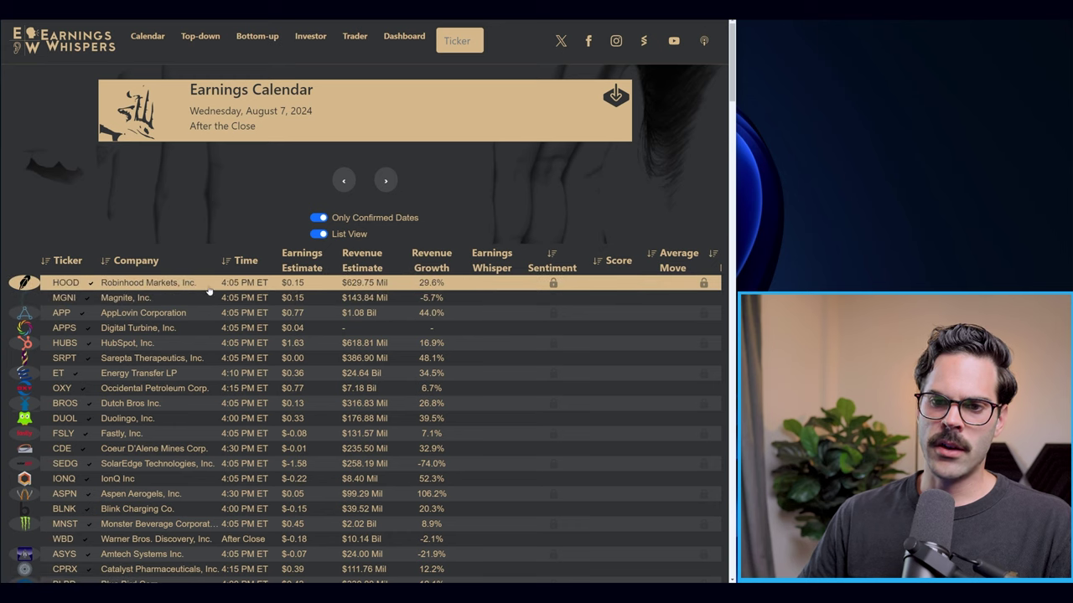
Step: Load the Thursday, August 8 before-the-open list with Eli Lilly, Vistra and Datadog
click(384, 182)
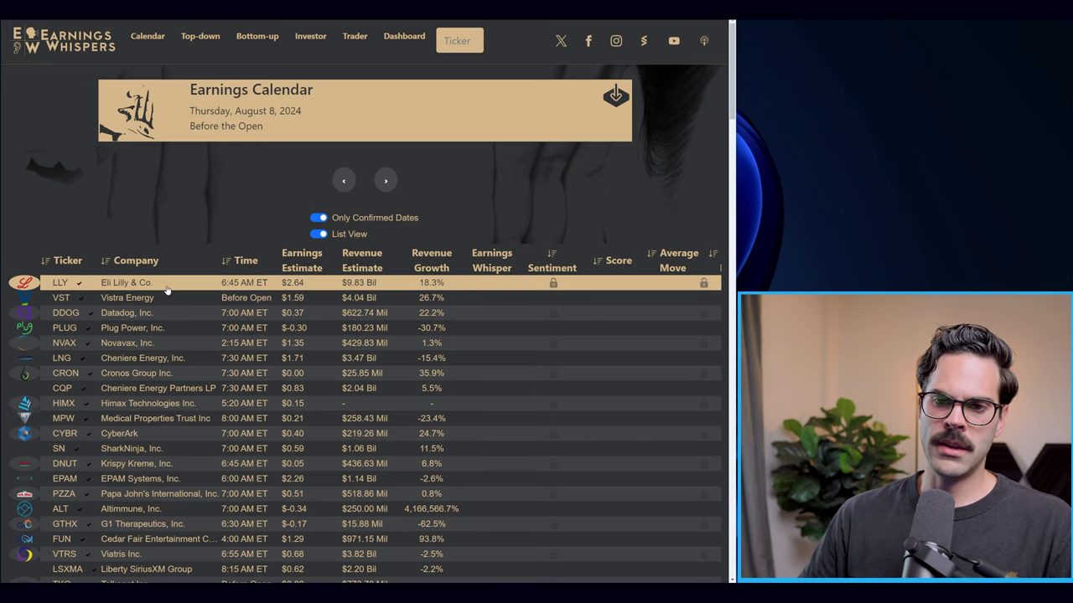
scroll(160, 295, down, 1)
scroll(160, 295, down, 2)
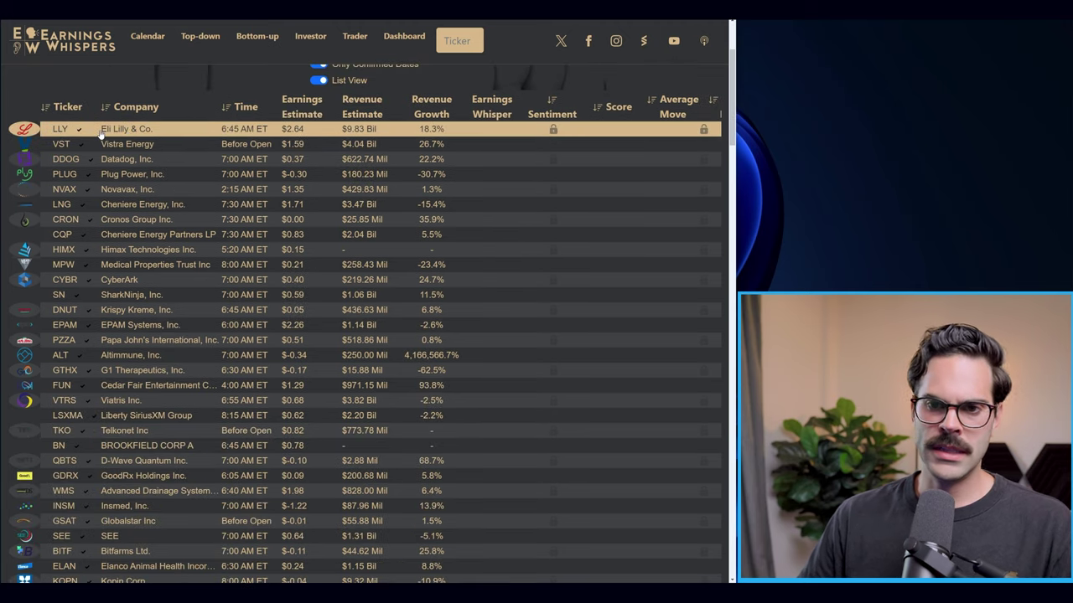
scroll(317, 283, up, 2)
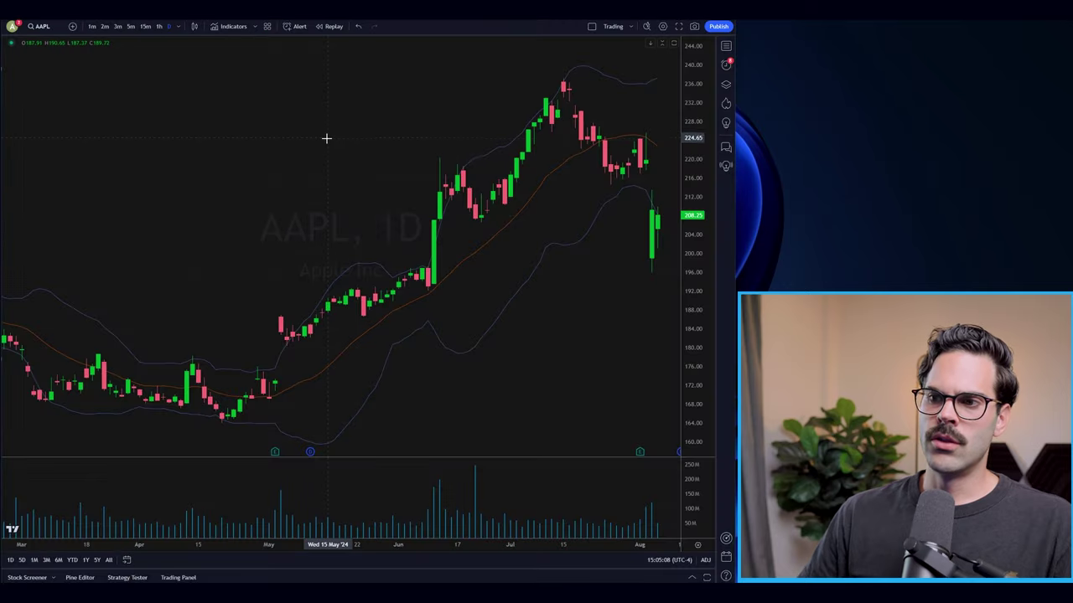
Step: Replace the AAPL daily chart with SMCI
drag(327, 139, 367, 135)
scroll(311, 112, up, 2)
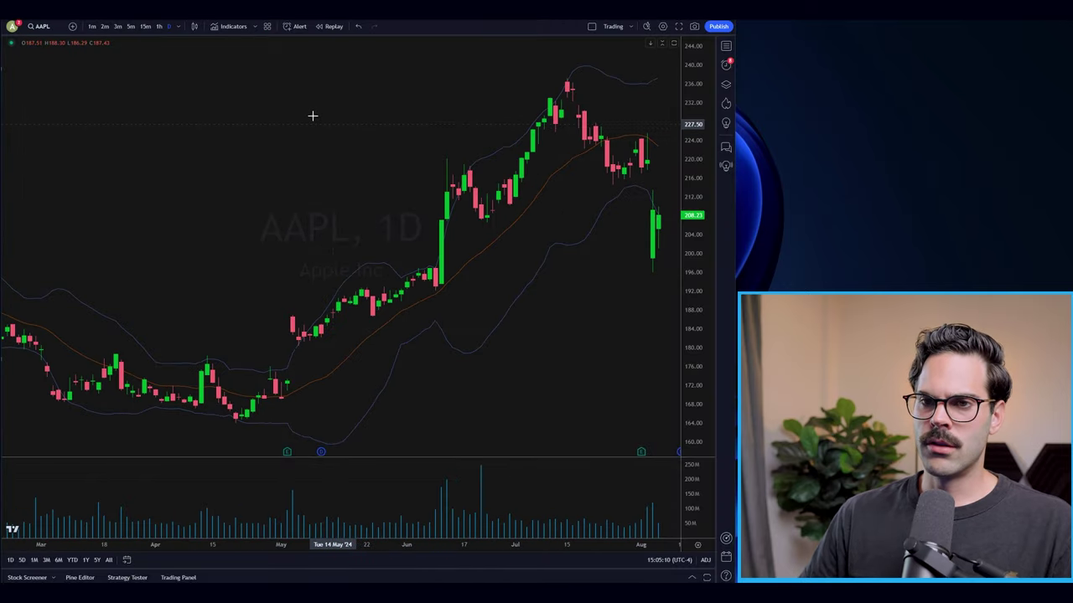
text(SMCI)
key(Return)
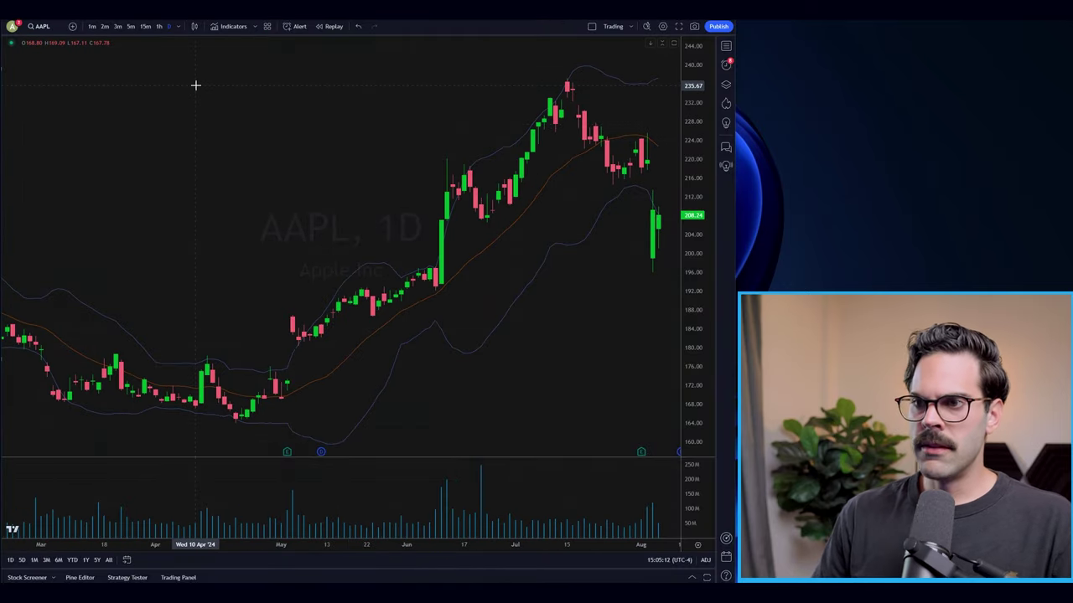
Step: View SMCI on 2-minute candles, then return to a zoomed daily chart
click(107, 27)
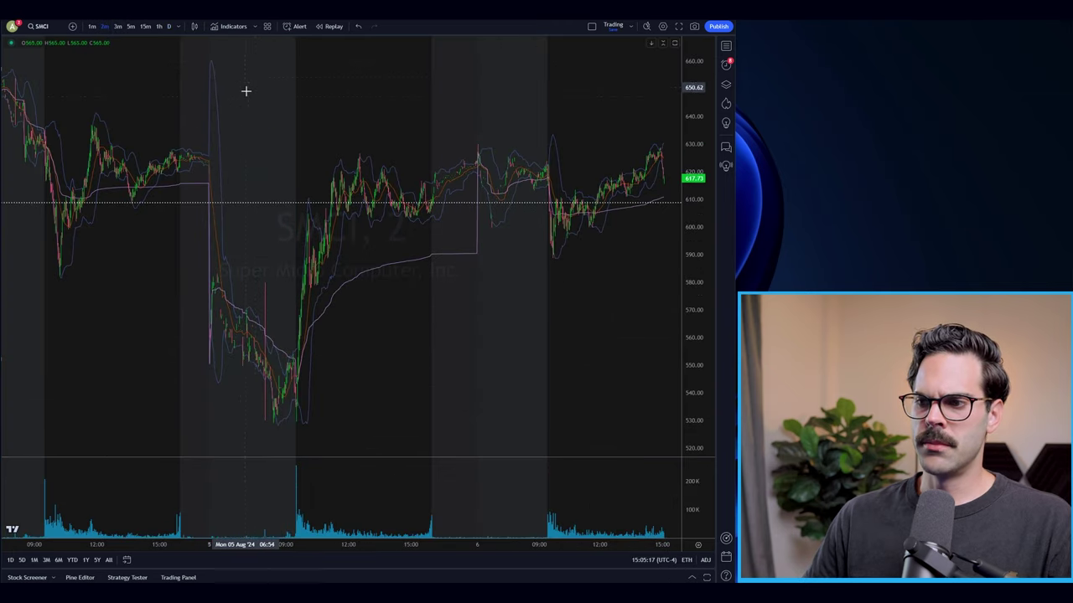
scroll(246, 89, down, 5)
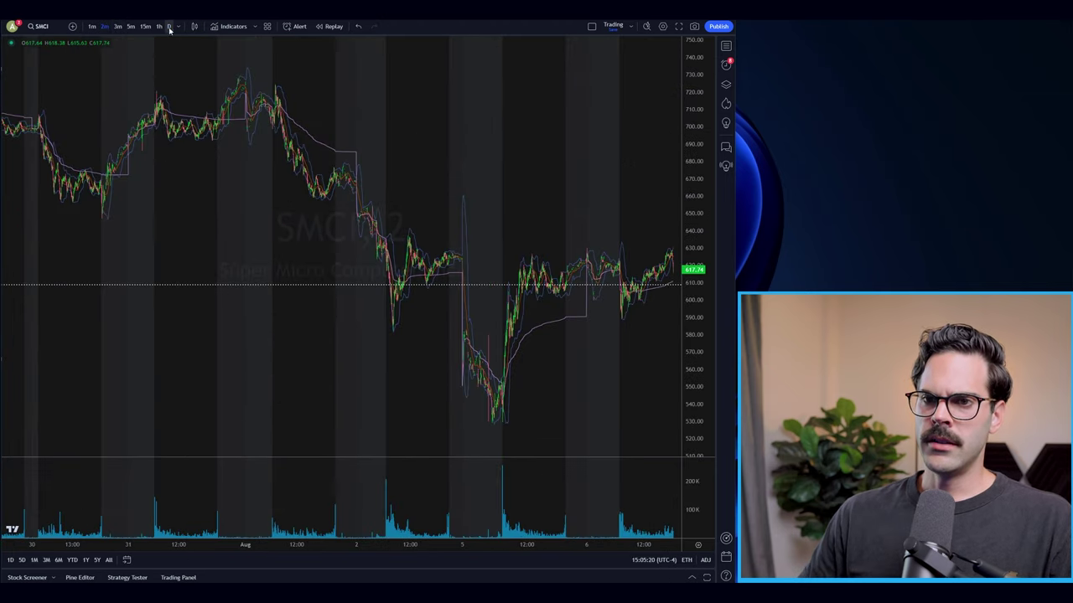
click(170, 27)
scroll(450, 88, up, 8)
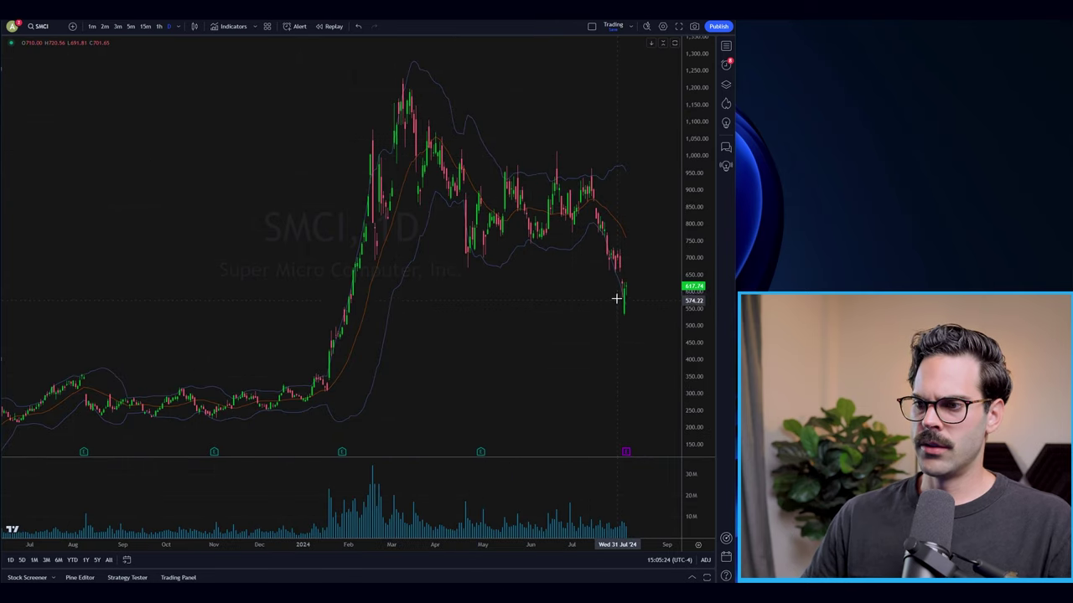
scroll(617, 305, up, 2)
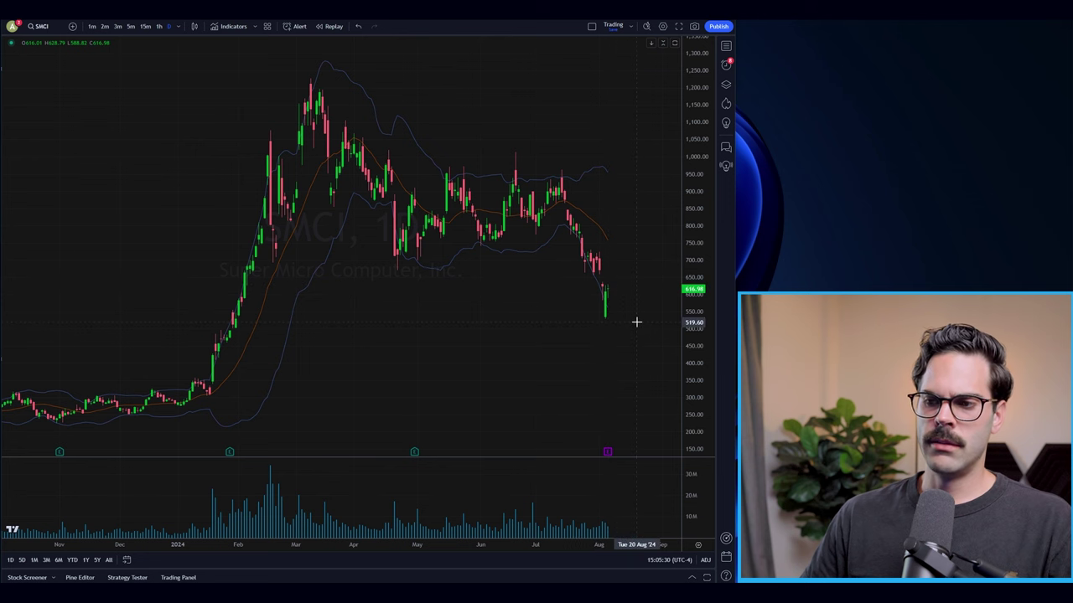
scroll(636, 322, down, 2)
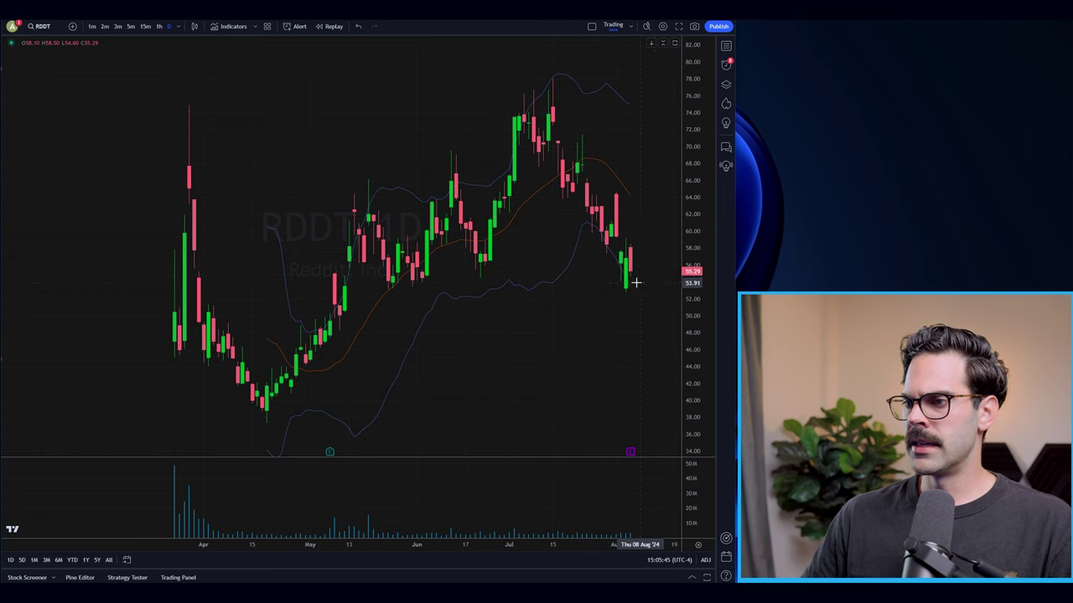
Step: Mark the 53.31 support level on the RDDT daily chart with a horizontal ray
scroll(426, 287, down, 2)
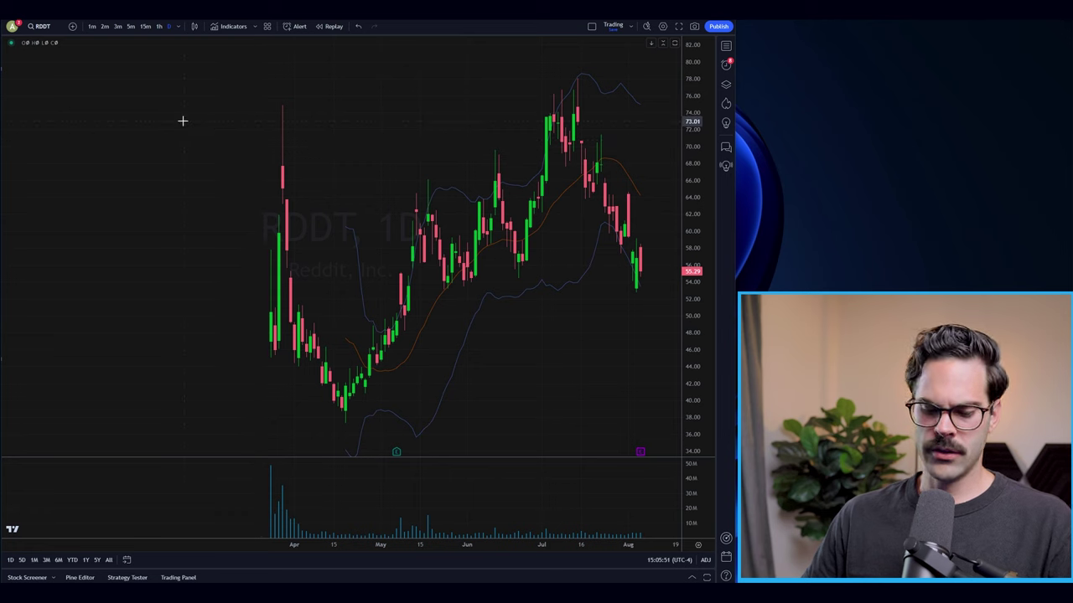
drag(183, 121, 398, 290)
scroll(480, 335, up, 2)
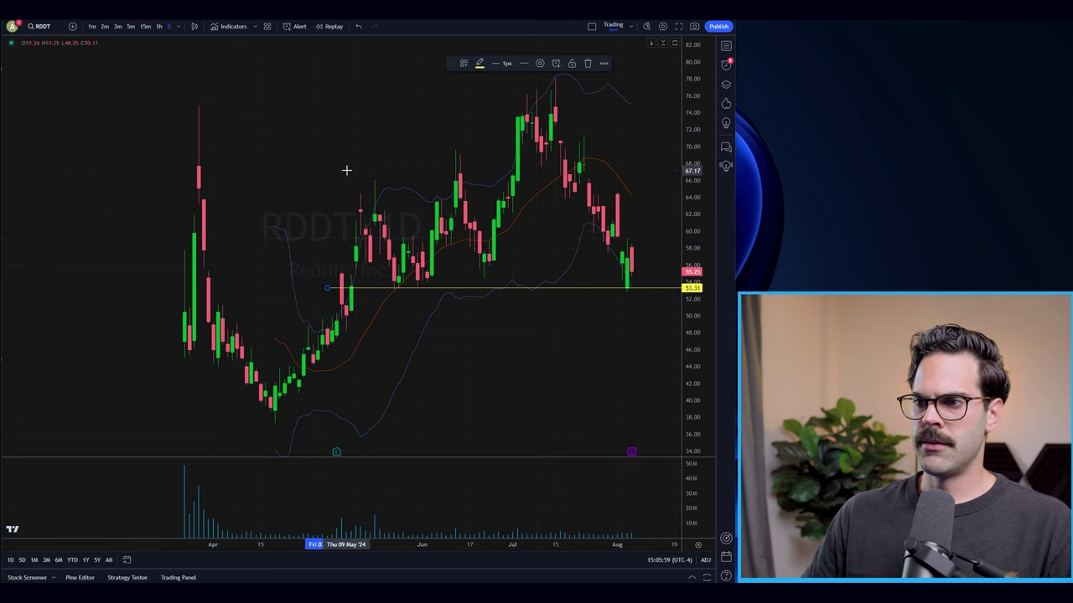
scroll(346, 170, up, 2)
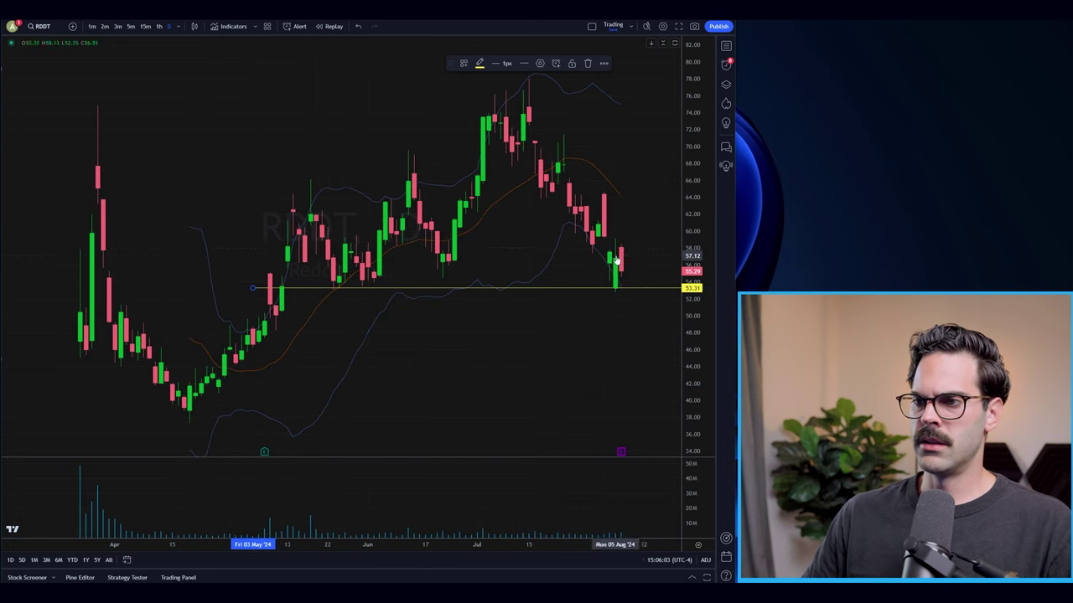
scroll(519, 240, down, 2)
scroll(550, 262, up, 2)
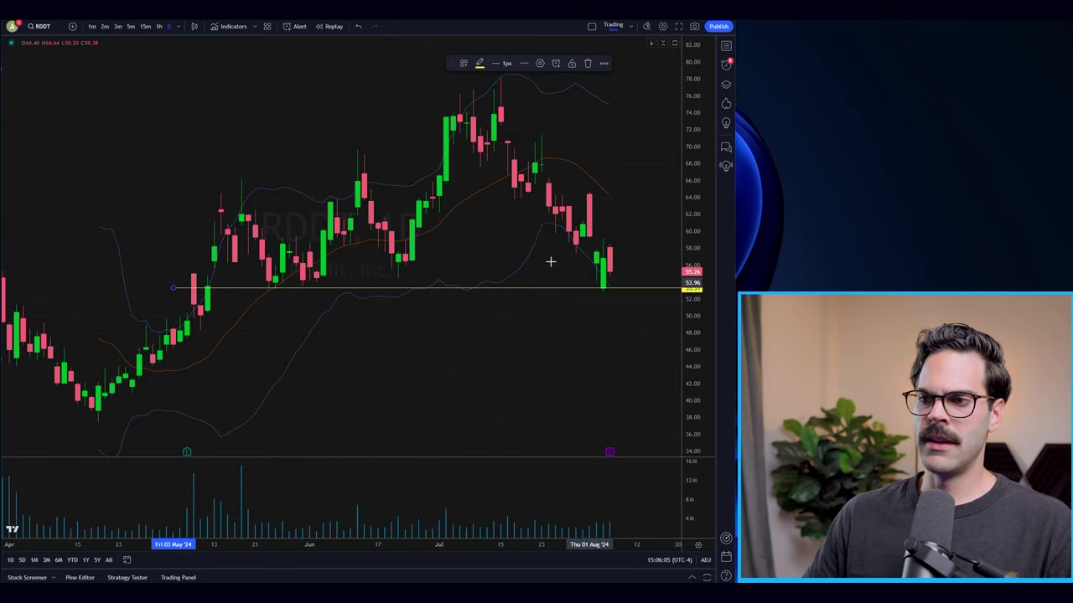
Step: Switch RDDT to 2-minute candles, zoomed out from late July through August 6
click(103, 26)
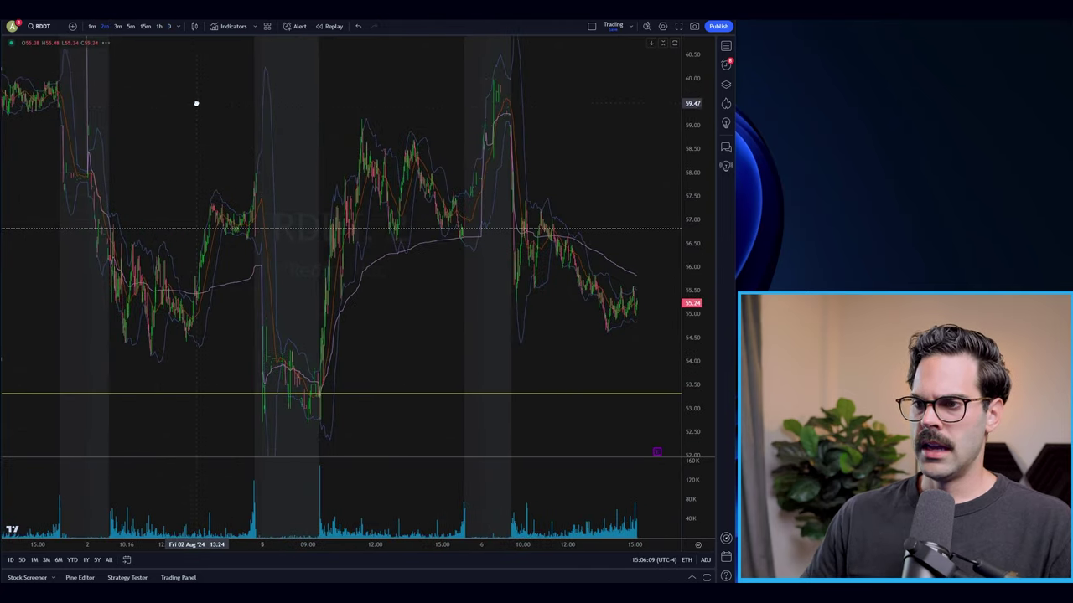
scroll(467, 318, down, 5)
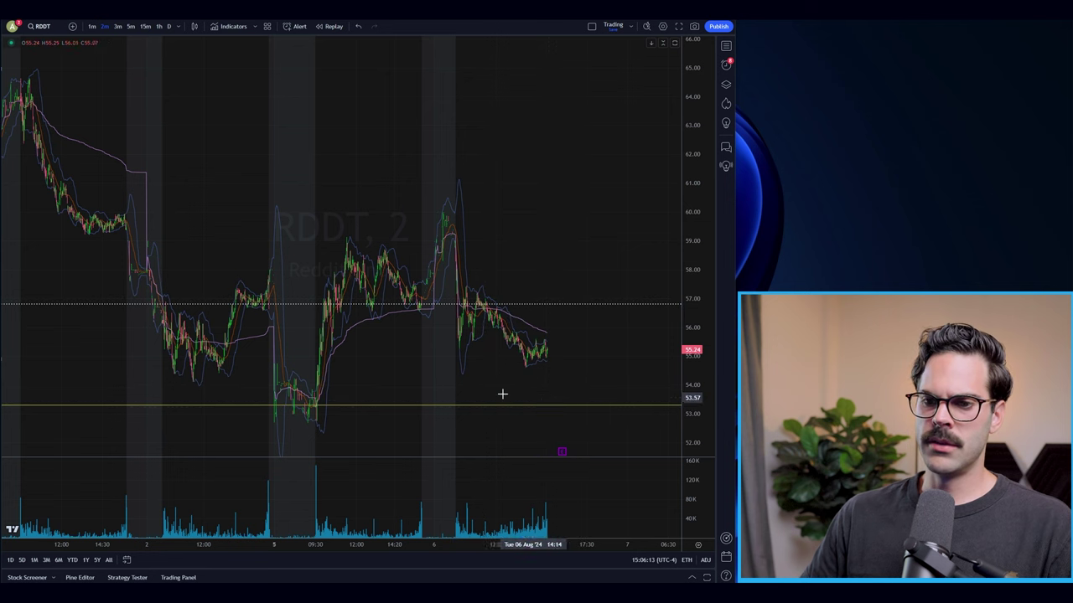
scroll(511, 386, down, 4)
scroll(484, 189, down, 3)
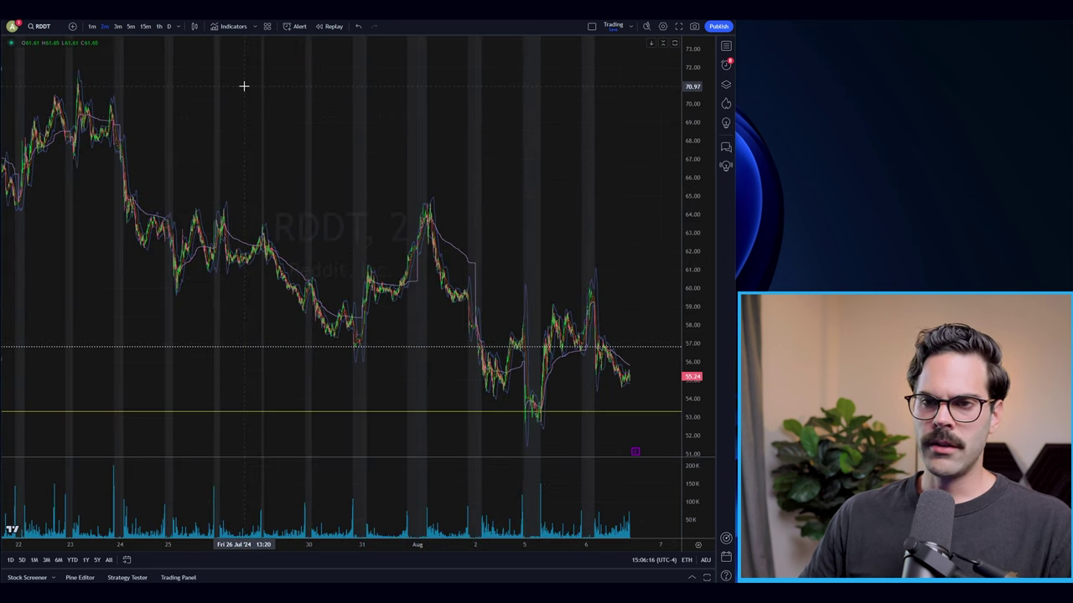
Step: Load Intel (INTC) and switch it to the daily chart
text(INTC)
key(Return)
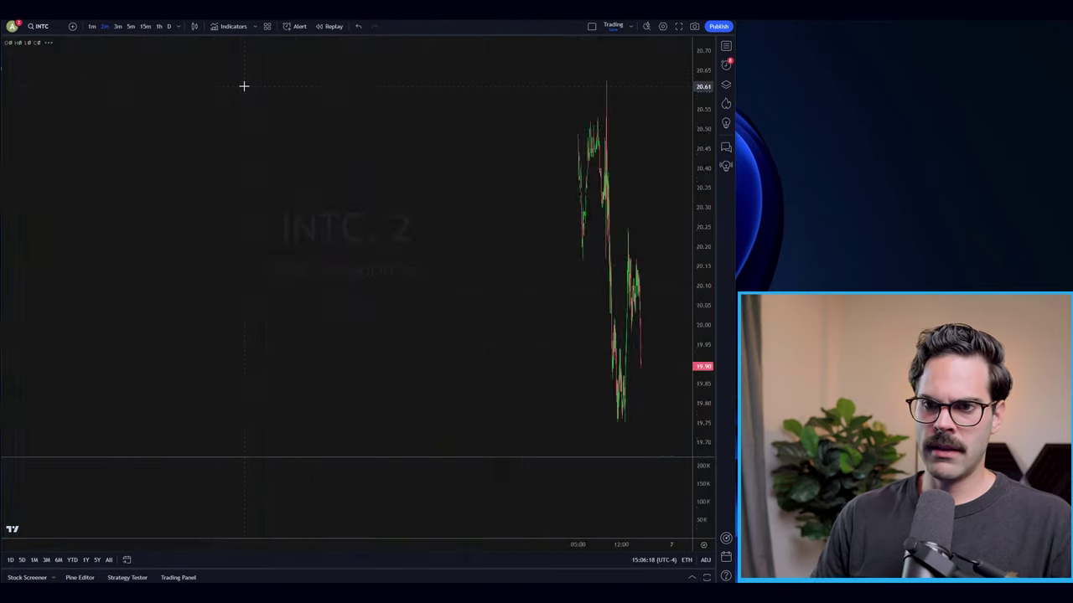
scroll(162, 112, up, 3)
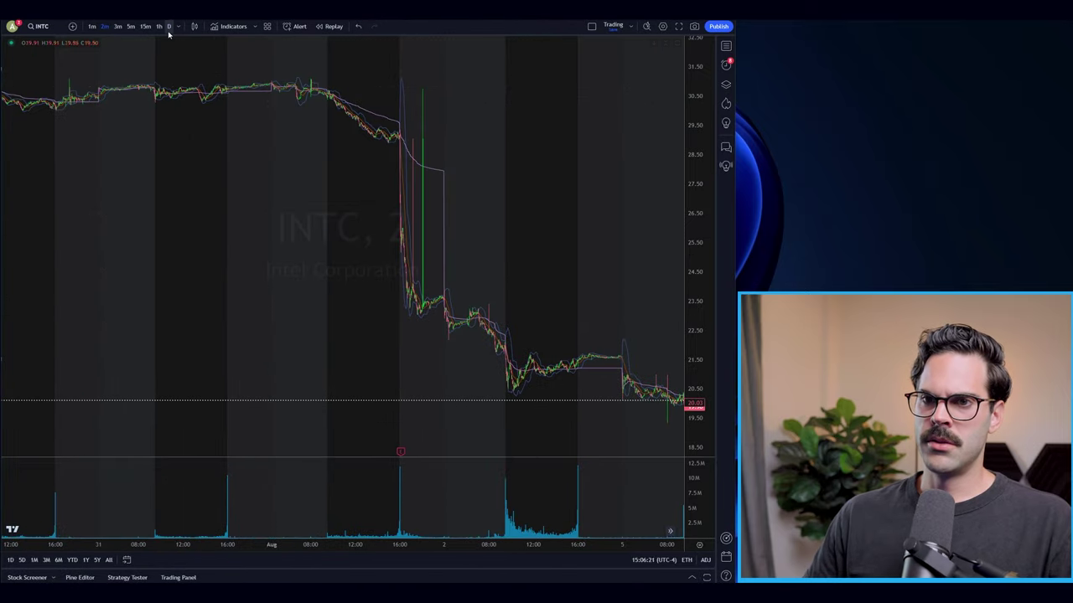
click(169, 26)
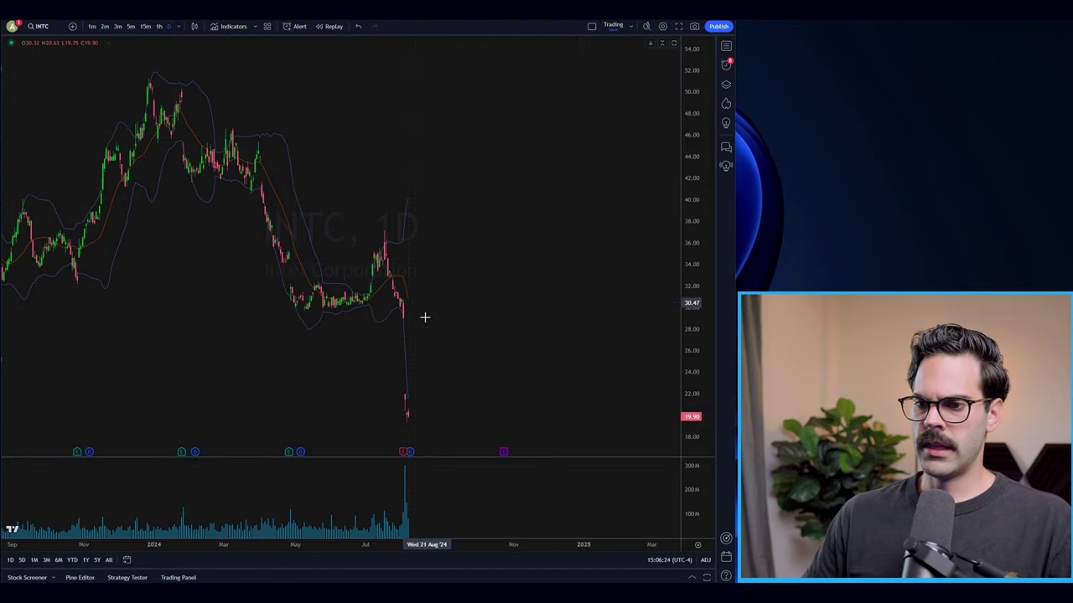
scroll(402, 385, down, 10)
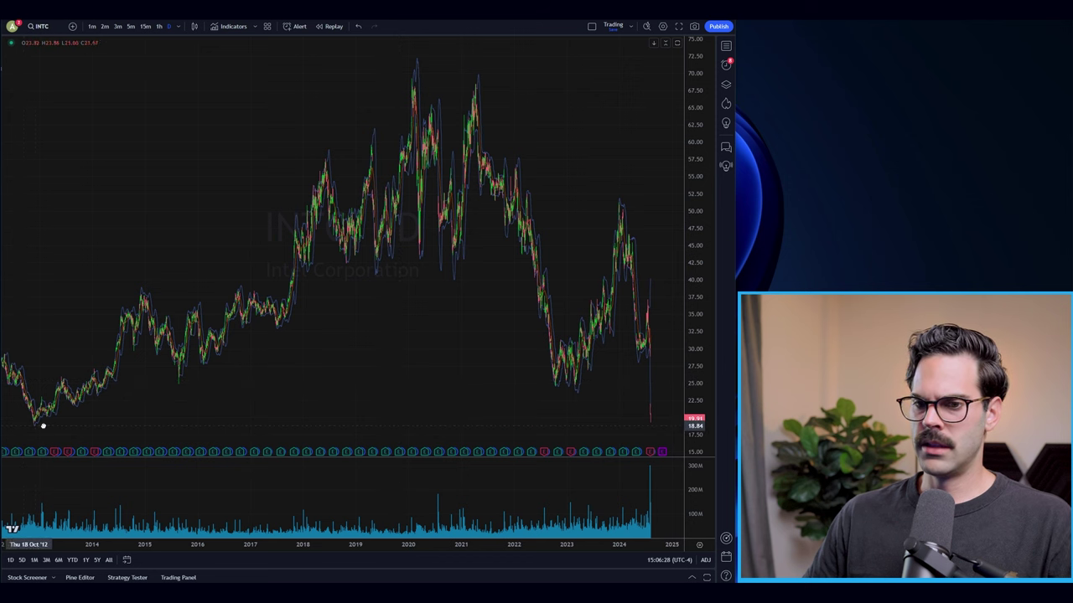
Step: Frame INTC's last year on the daily chart to show the sharp post-earnings drop
drag(43, 425, 240, 411)
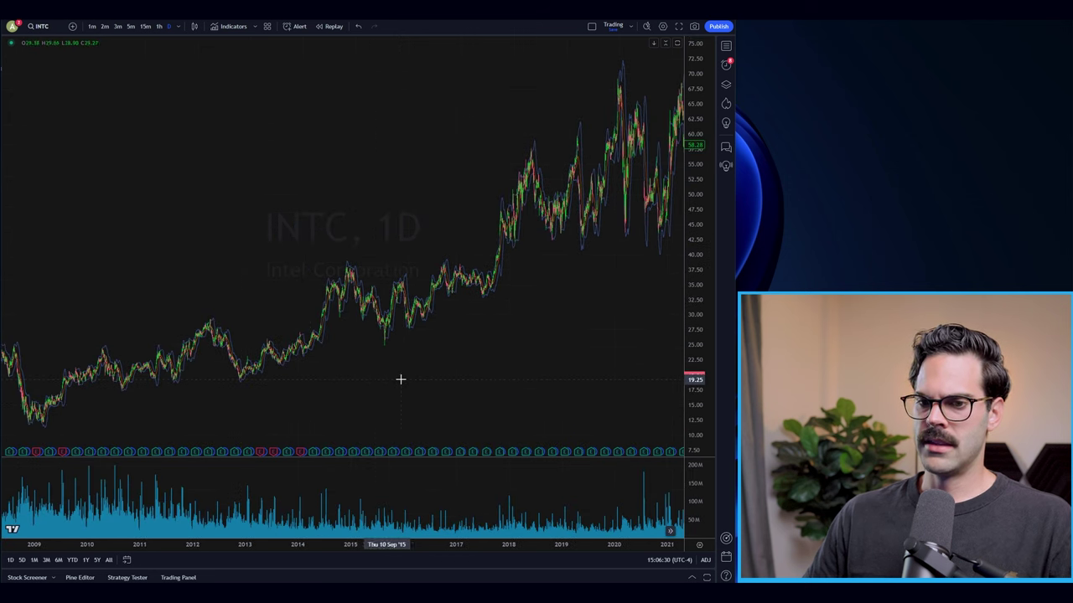
drag(401, 379, 297, 373)
scroll(350, 226, up, 3)
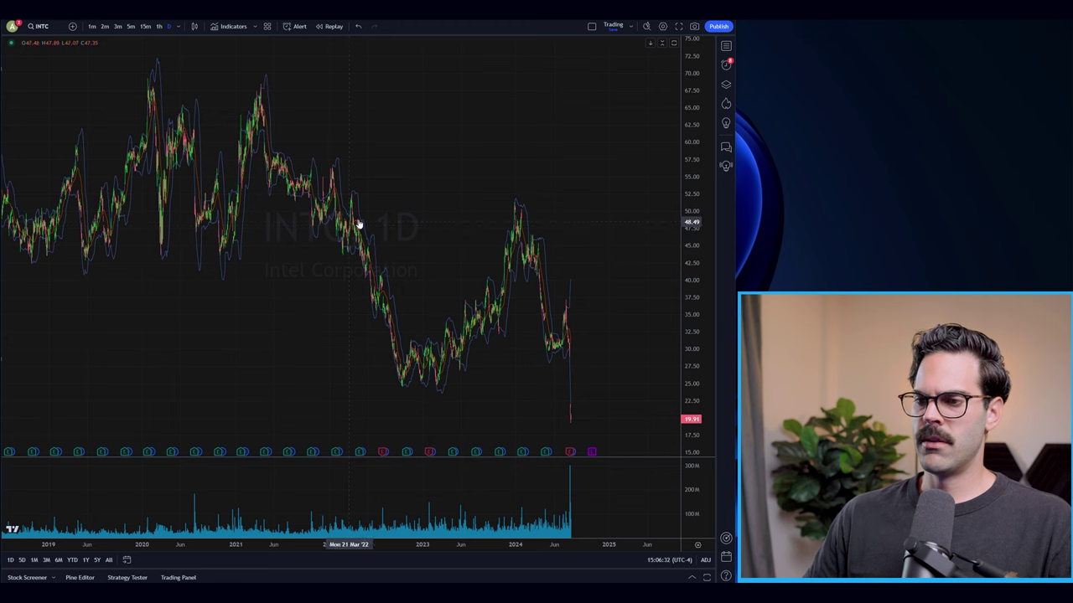
scroll(299, 125, up, 3)
drag(299, 125, 380, 114)
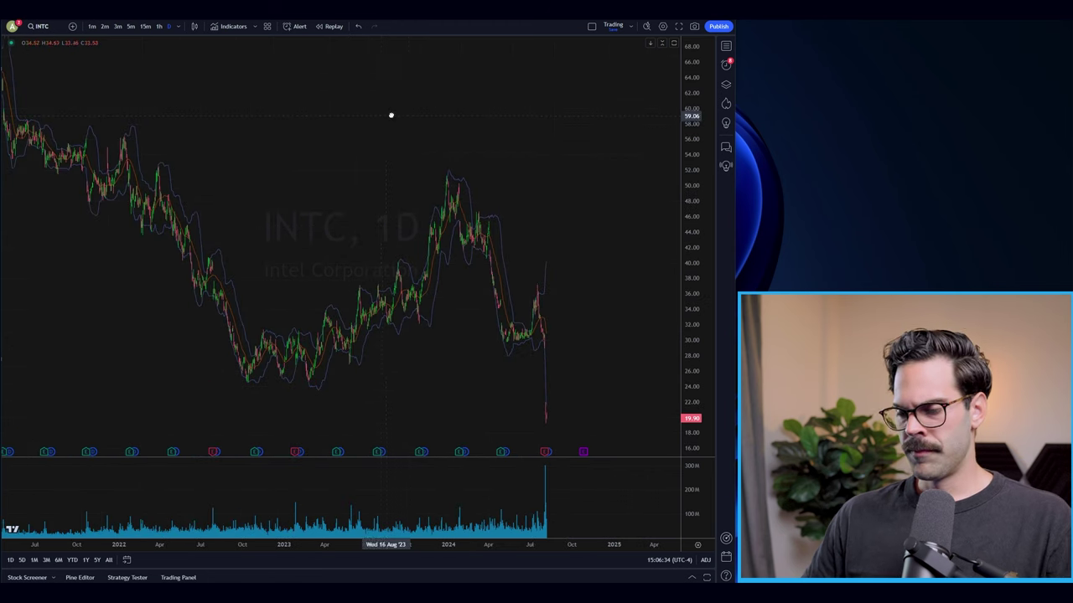
scroll(390, 115, up, 5)
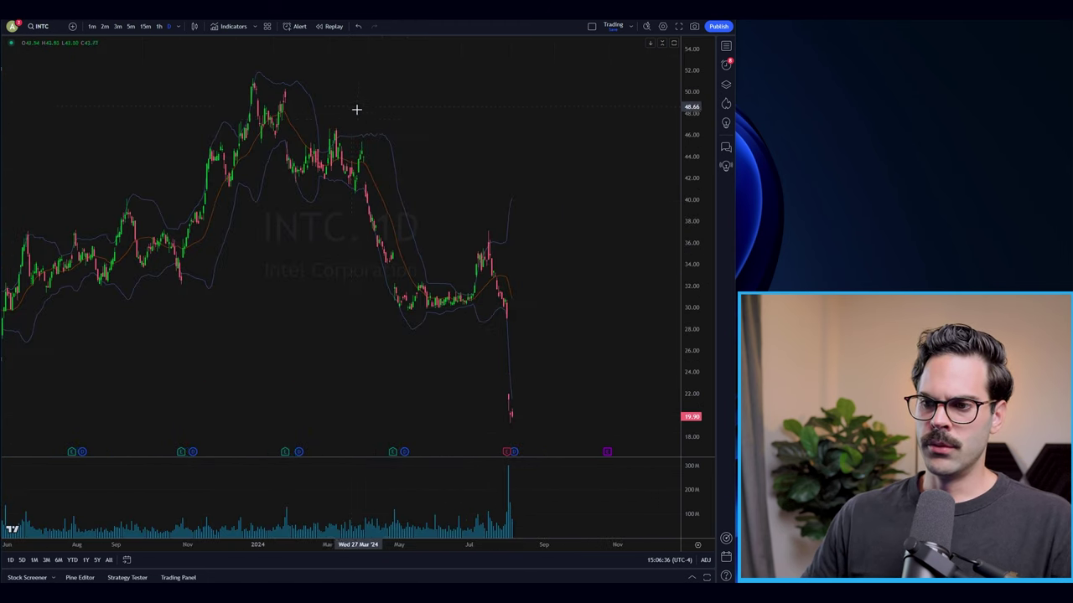
scroll(481, 154, up, 2)
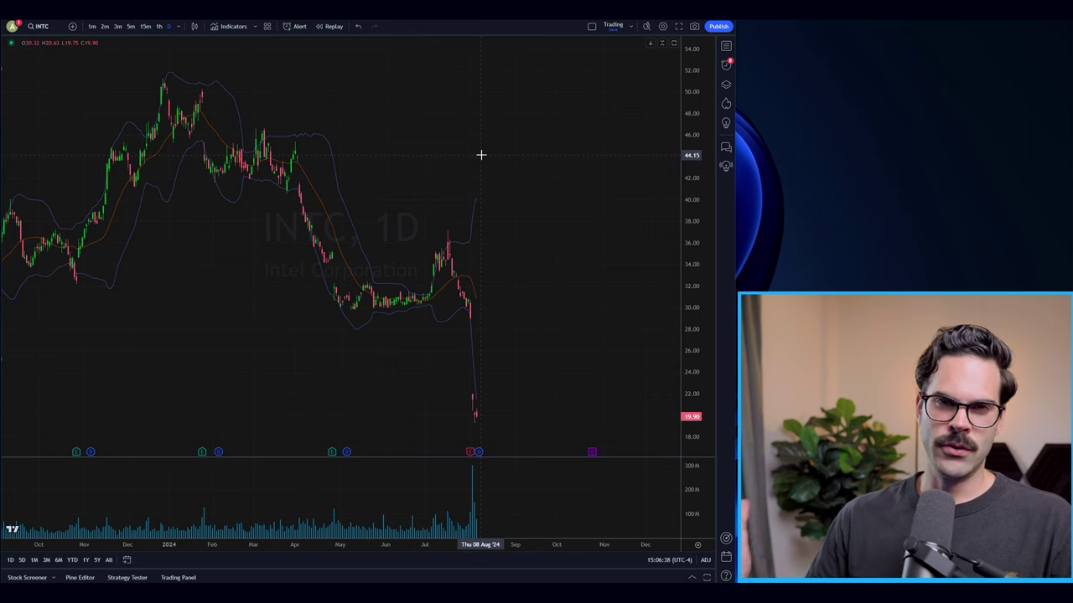
scroll(481, 153, left, 3)
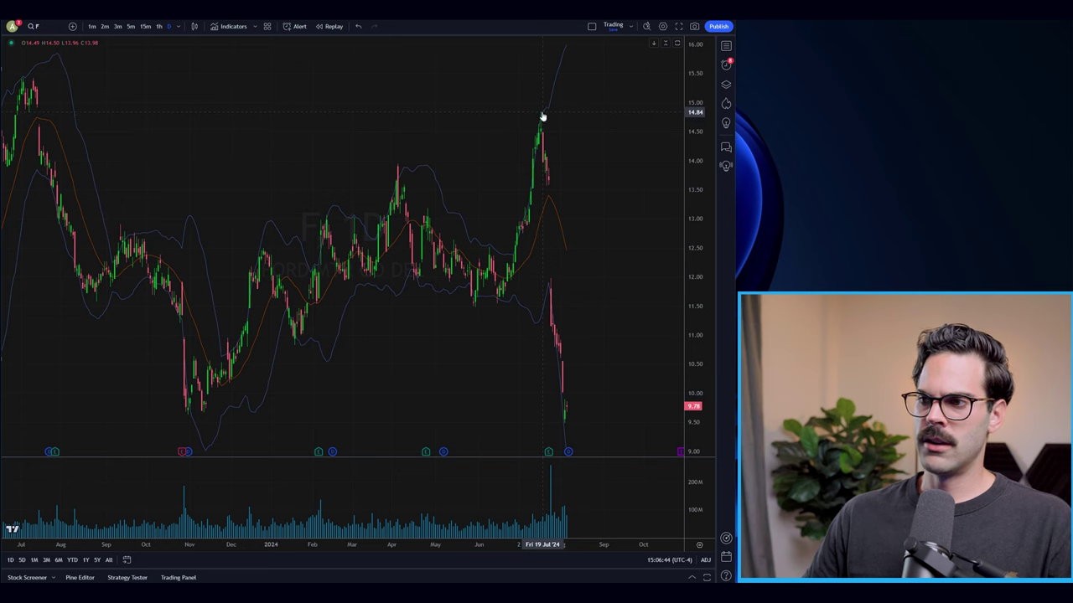
Step: Inspect Ford's daily sell-off from about 14.8 to 9.78, then switch the symbol to RIVN
scroll(543, 117, up, 3)
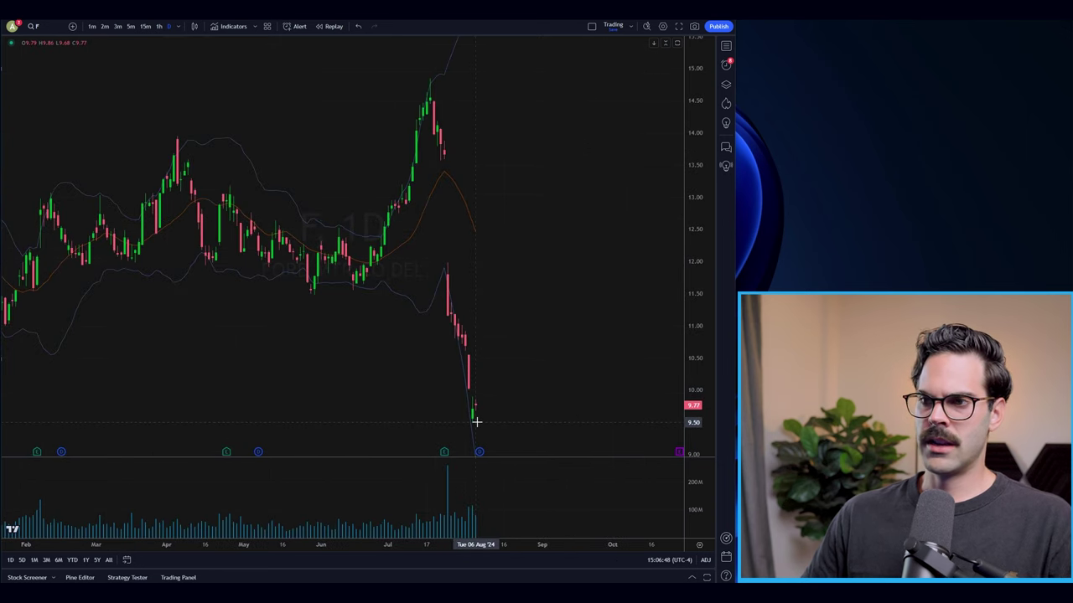
scroll(476, 422, up, 2)
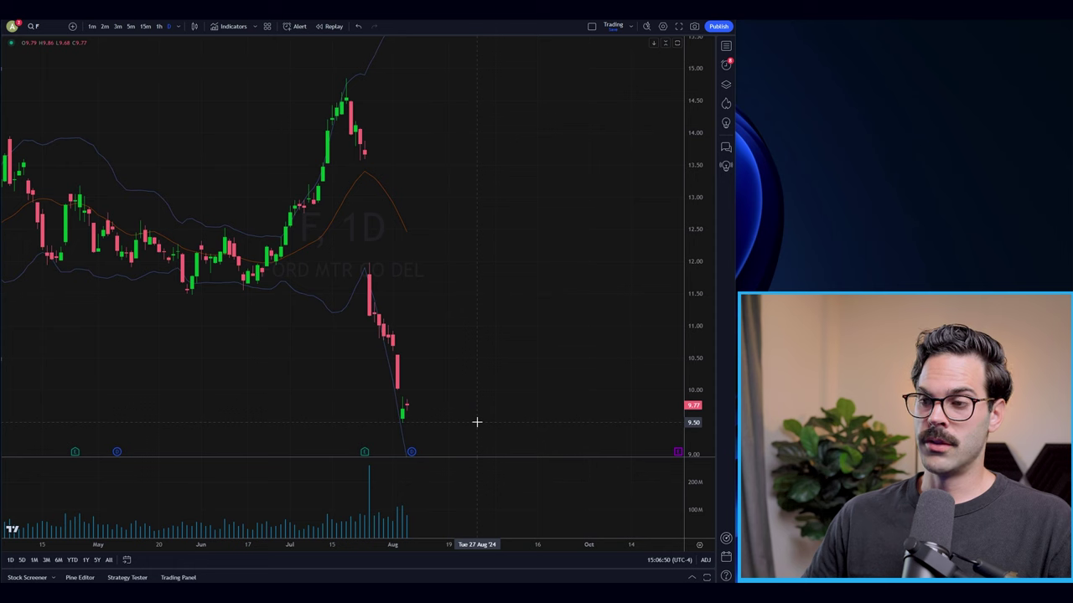
scroll(476, 421, down, 3)
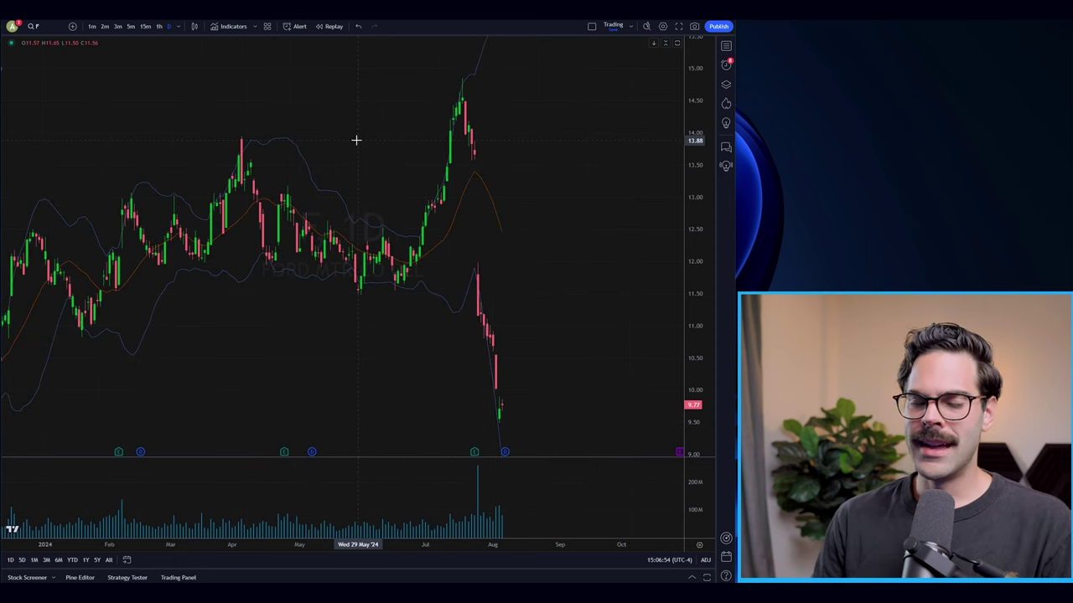
drag(356, 140, 382, 141)
key(space)
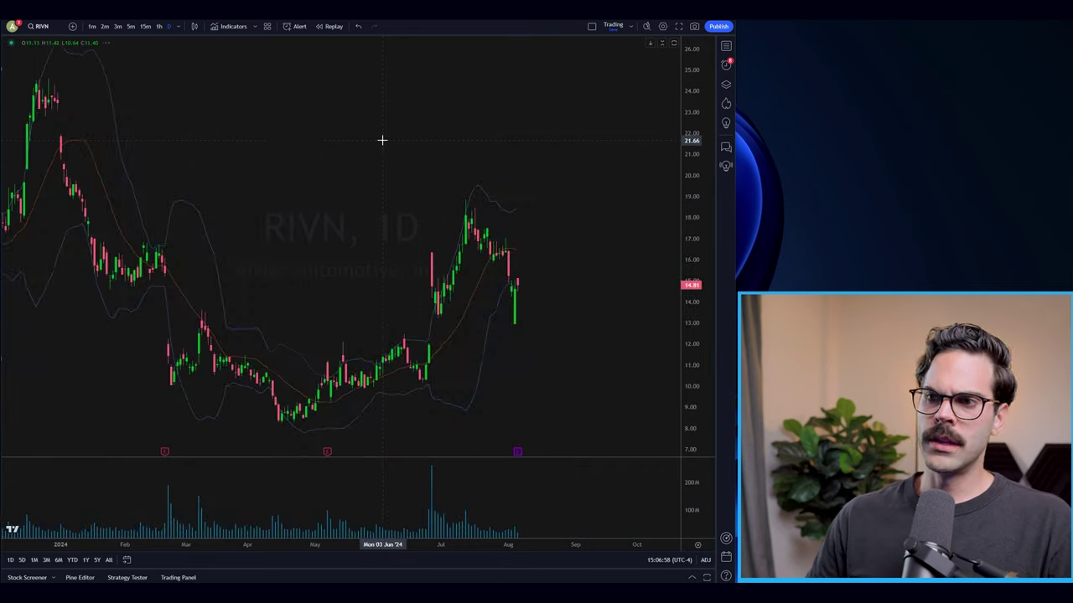
Step: Load Tesla's TSLA daily chart and zoom in
text(TSLA)
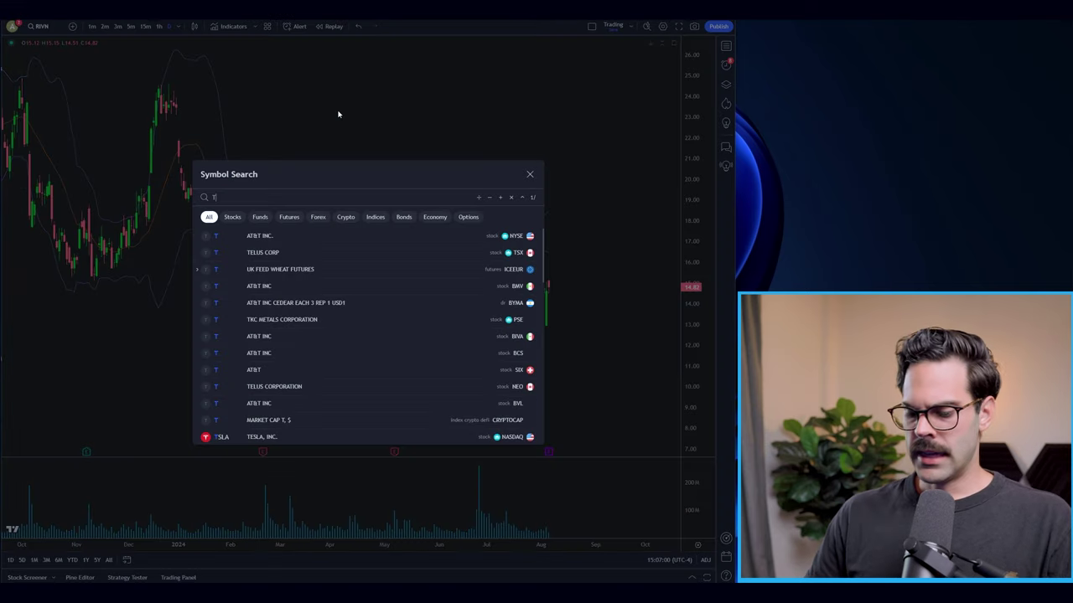
key(Return)
scroll(343, 122, up, 3)
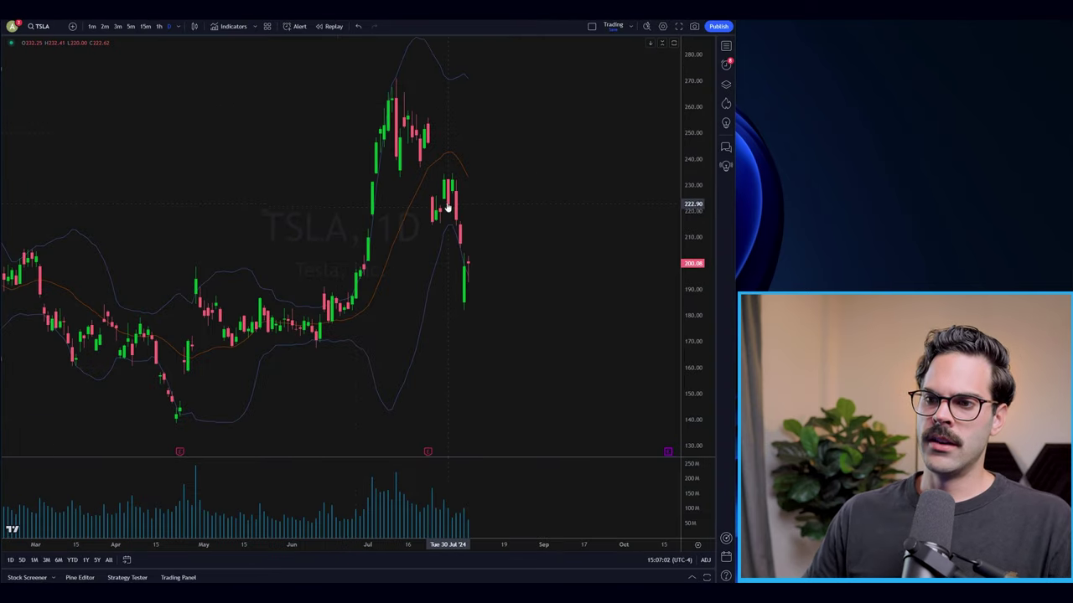
drag(432, 214, 435, 209)
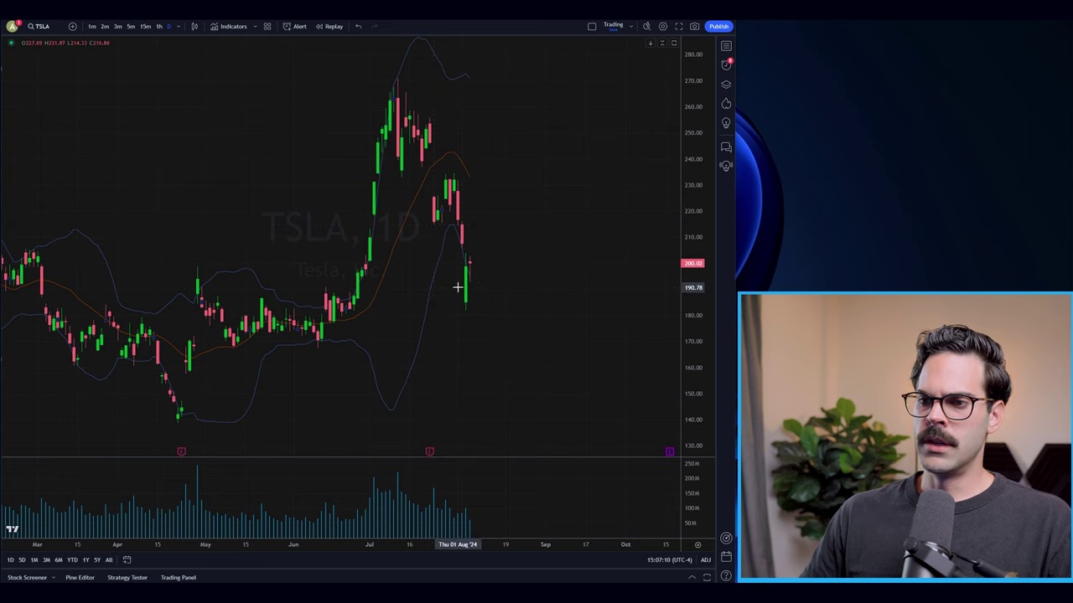
Step: Bring RIVN back up and scroll through its chart around the post-earnings low
text(RIVN)
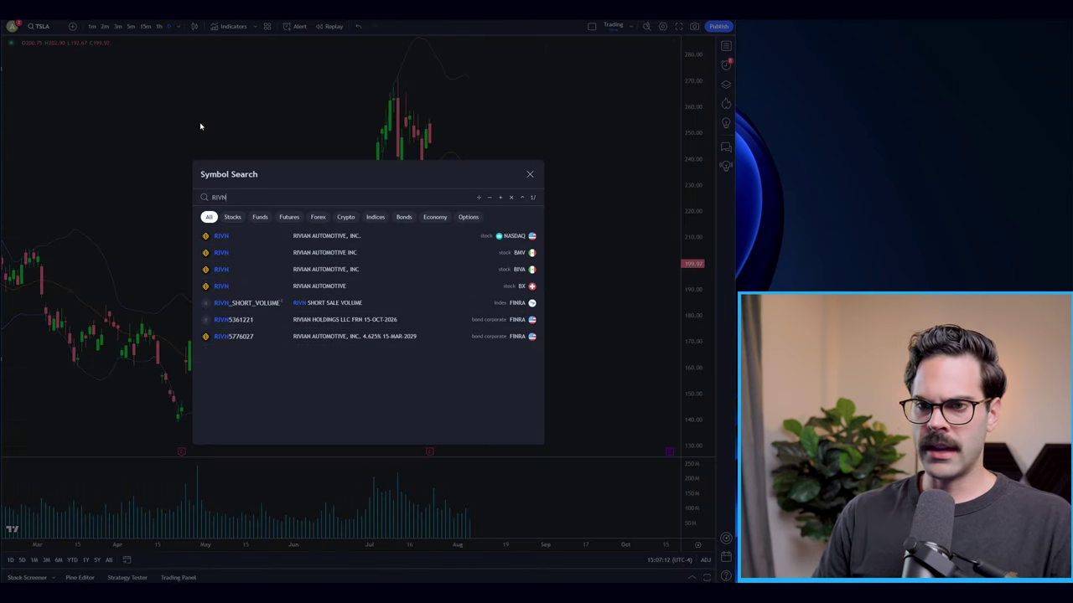
key(Return)
scroll(216, 122, left, 5)
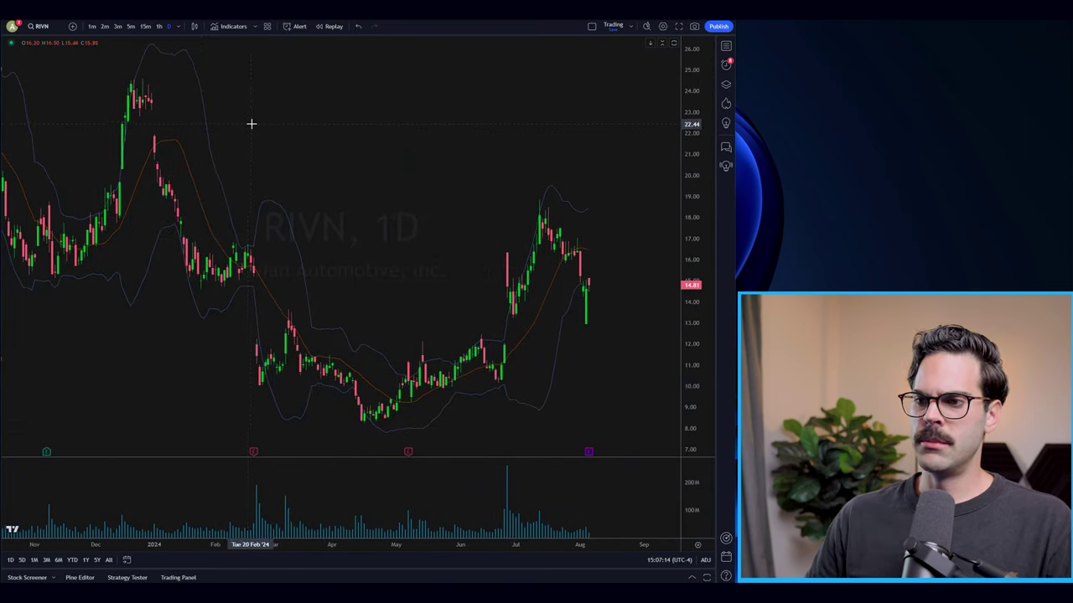
scroll(251, 120, right, 4)
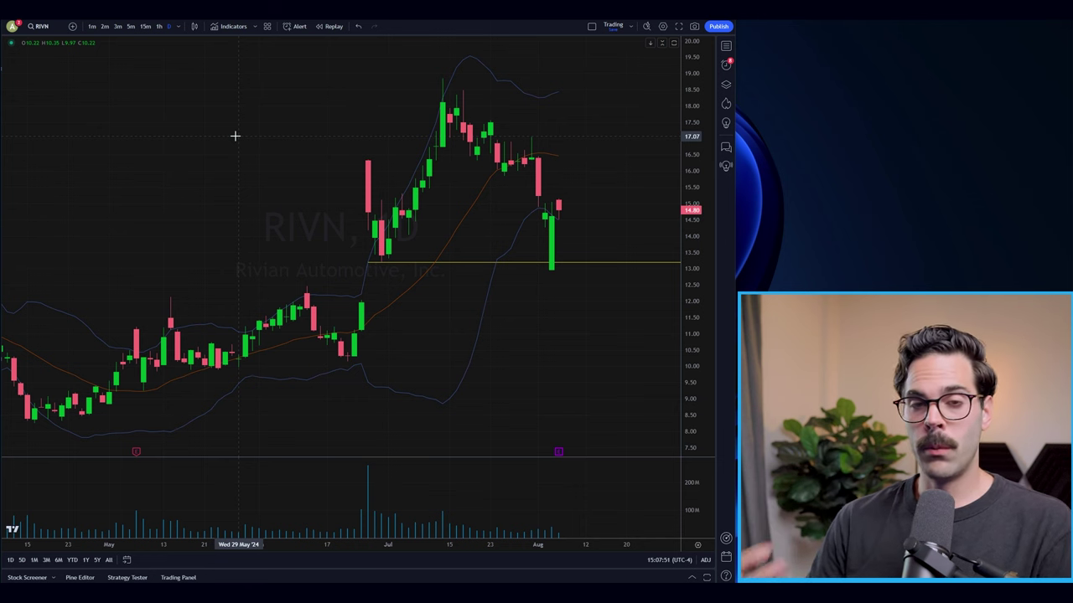
scroll(235, 130, down, 5)
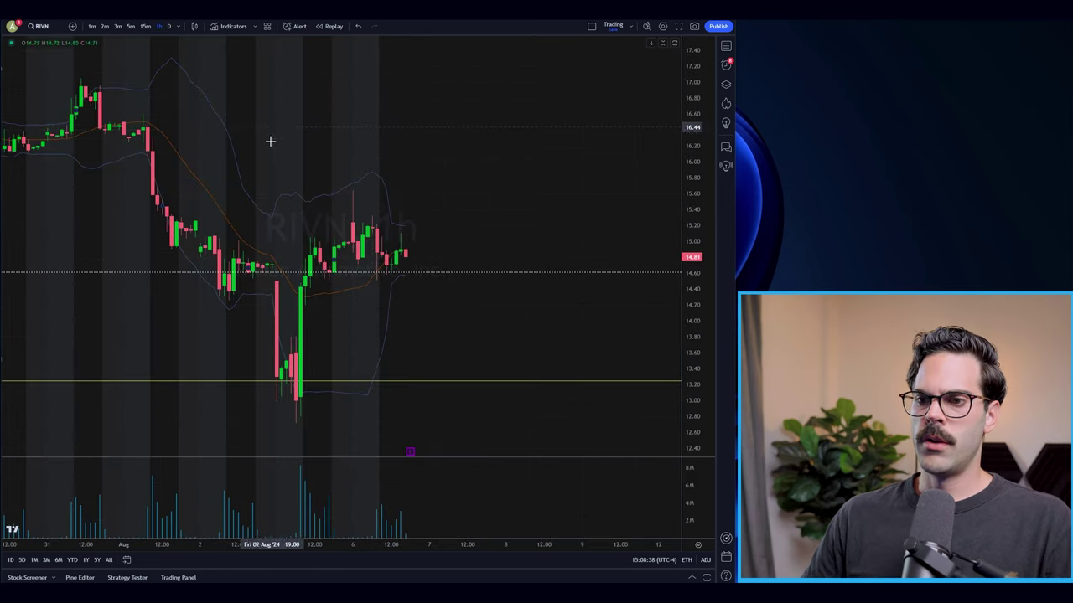
Step: Show RIVN on 2-minute candles from late July, including the August 5 plunge below 13
scroll(361, 276, down, 3)
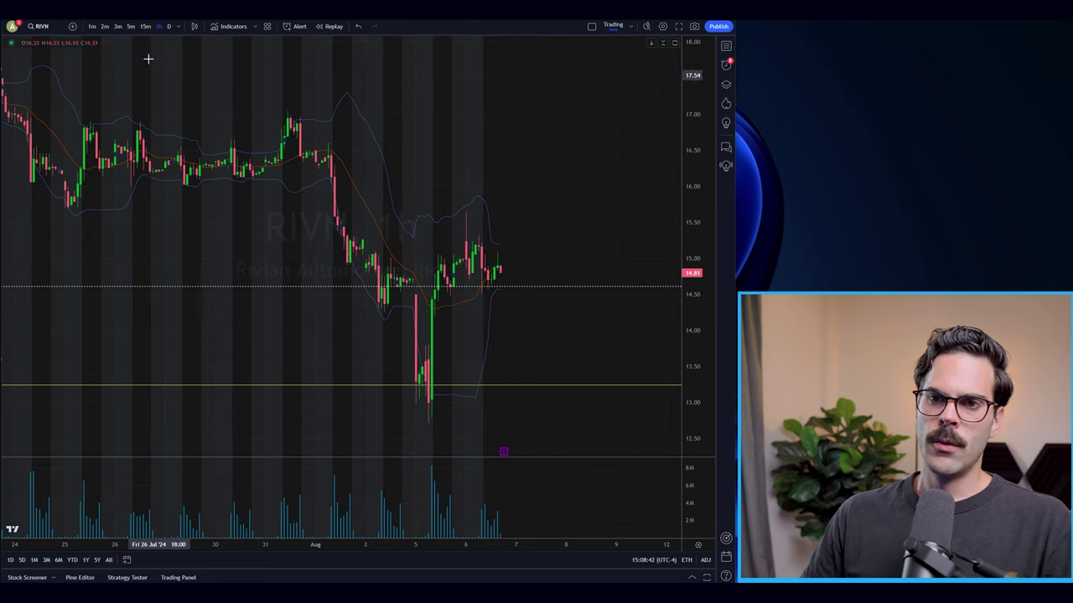
click(105, 27)
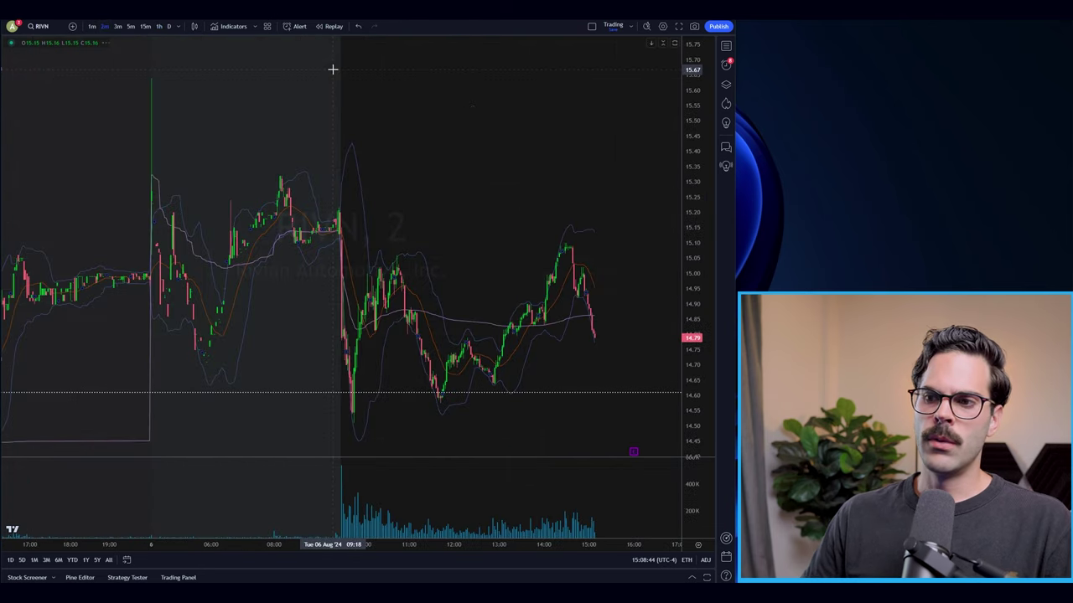
scroll(333, 69, down, 5)
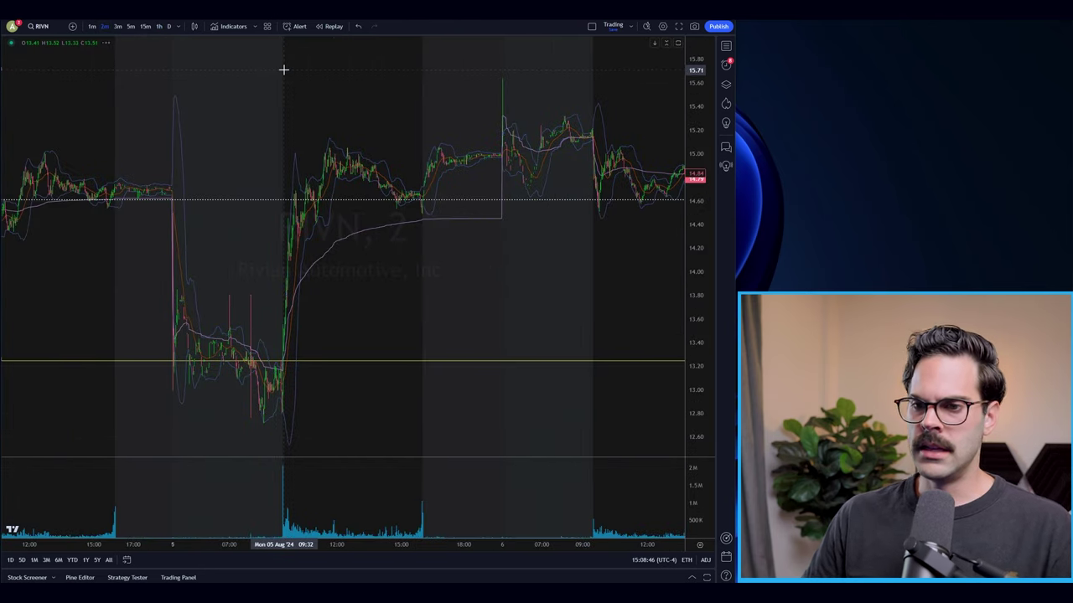
drag(262, 65, 375, 59)
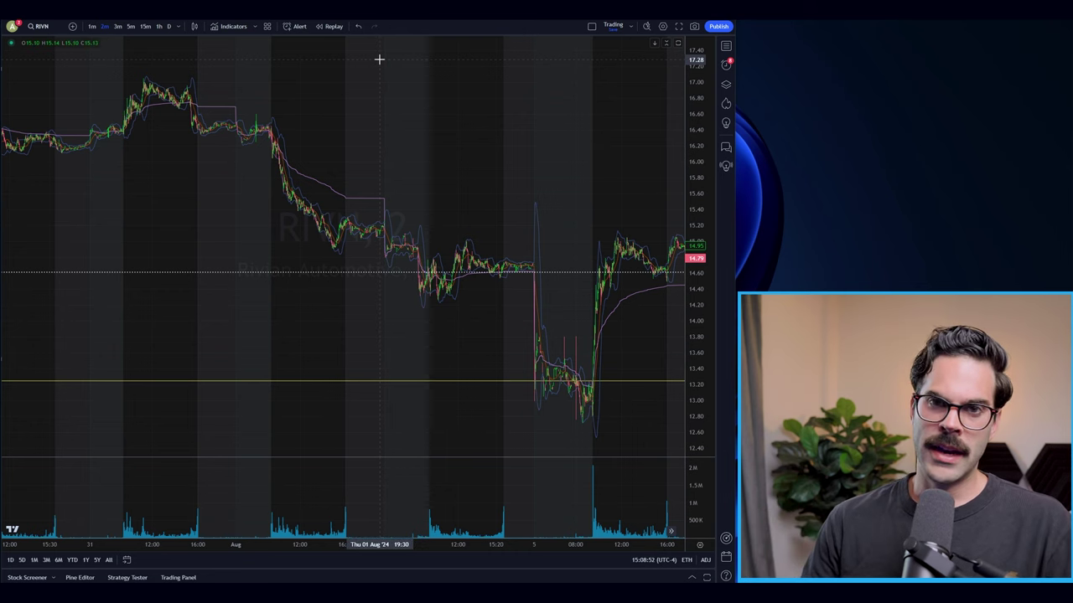
Step: Load PLTR's 2-minute chart framed on the Aug 5 16:00 spike and the next session
text(P)
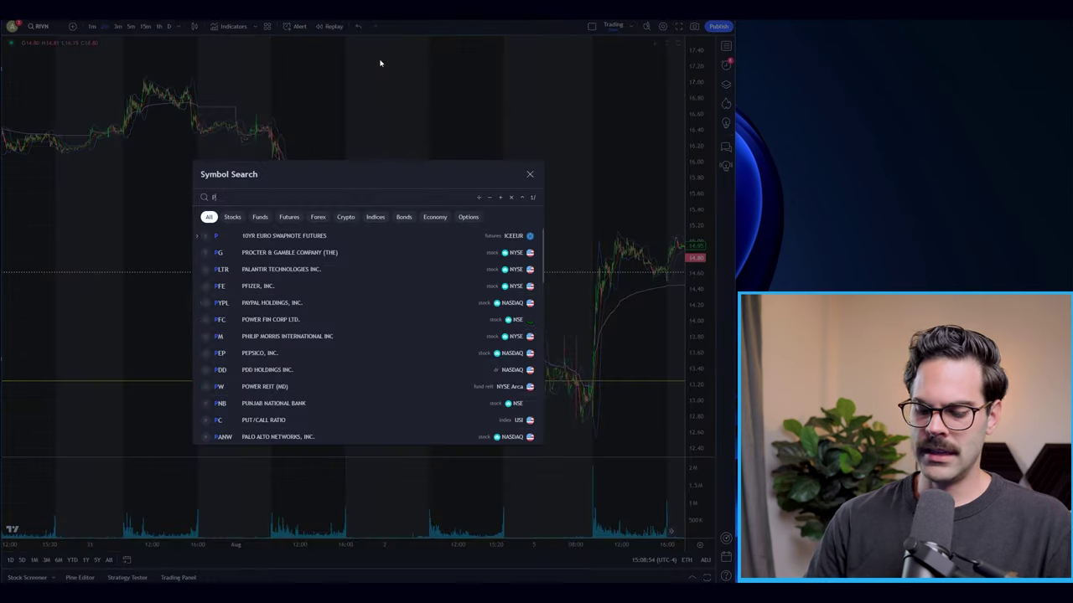
text(LRTR)
key(Return)
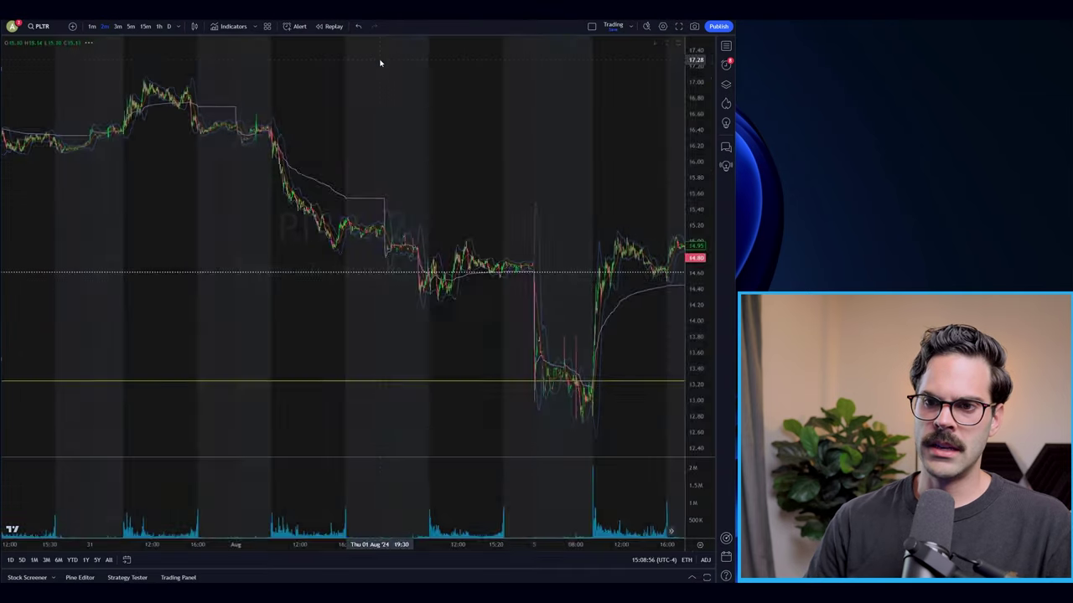
scroll(385, 280, up, 3)
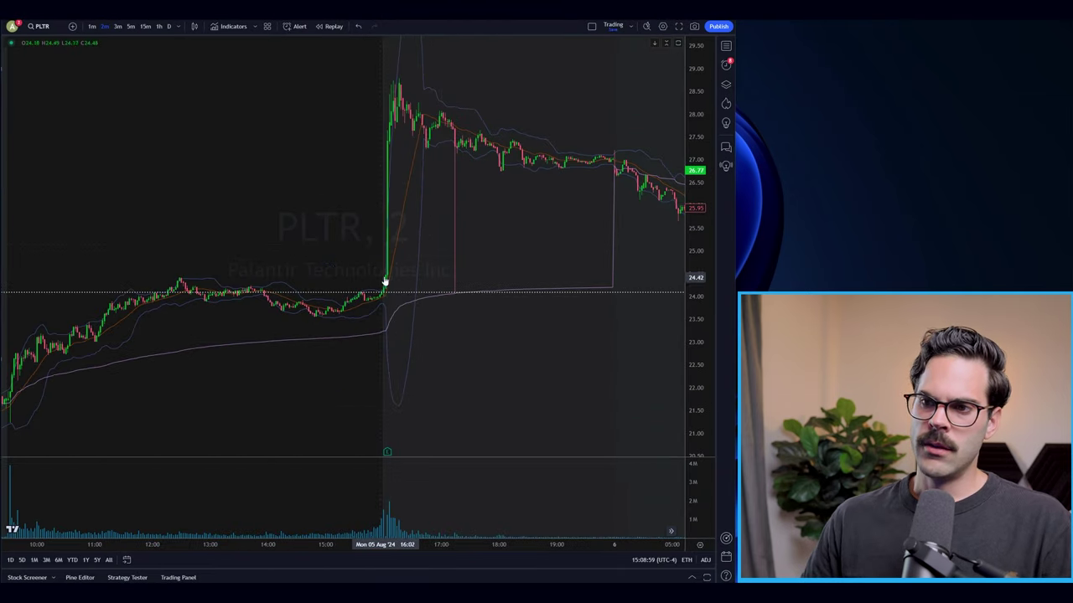
drag(283, 91, 219, 88)
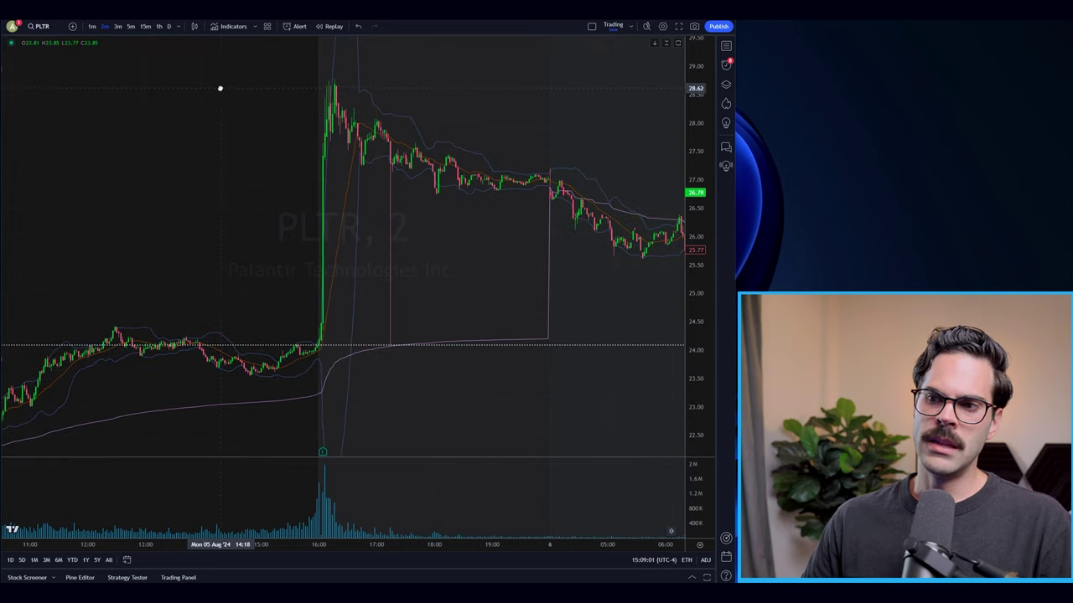
scroll(219, 86, down, 1)
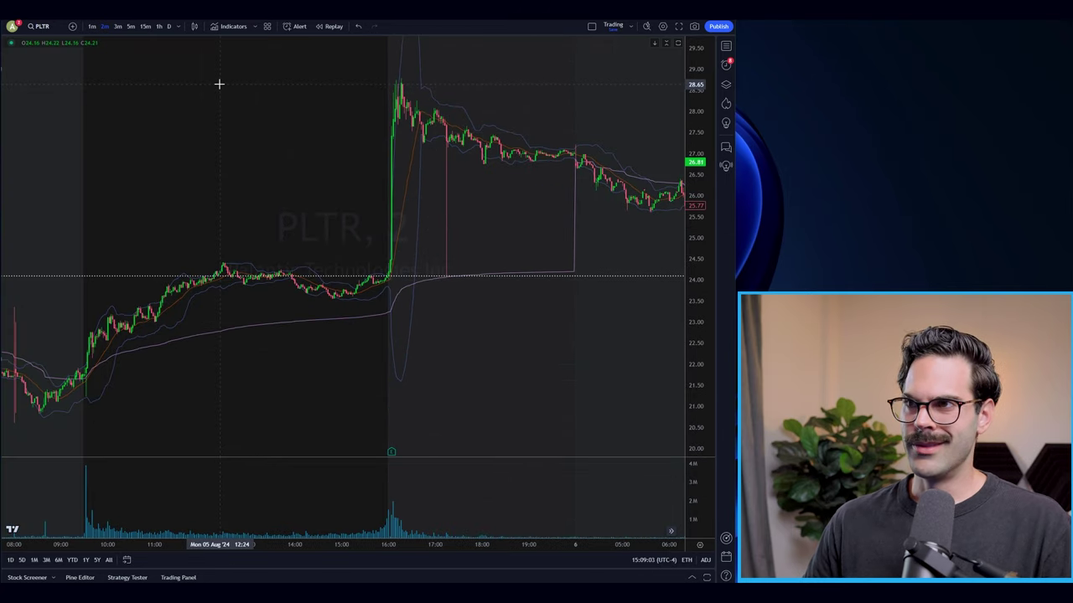
scroll(214, 84, down, 3)
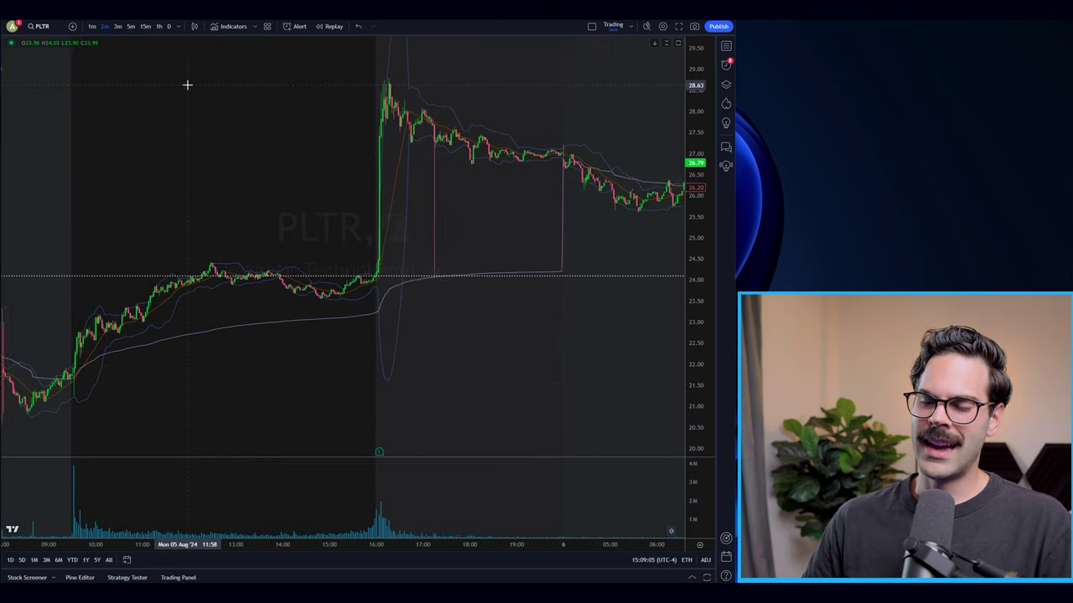
scroll(202, 83, right, 5)
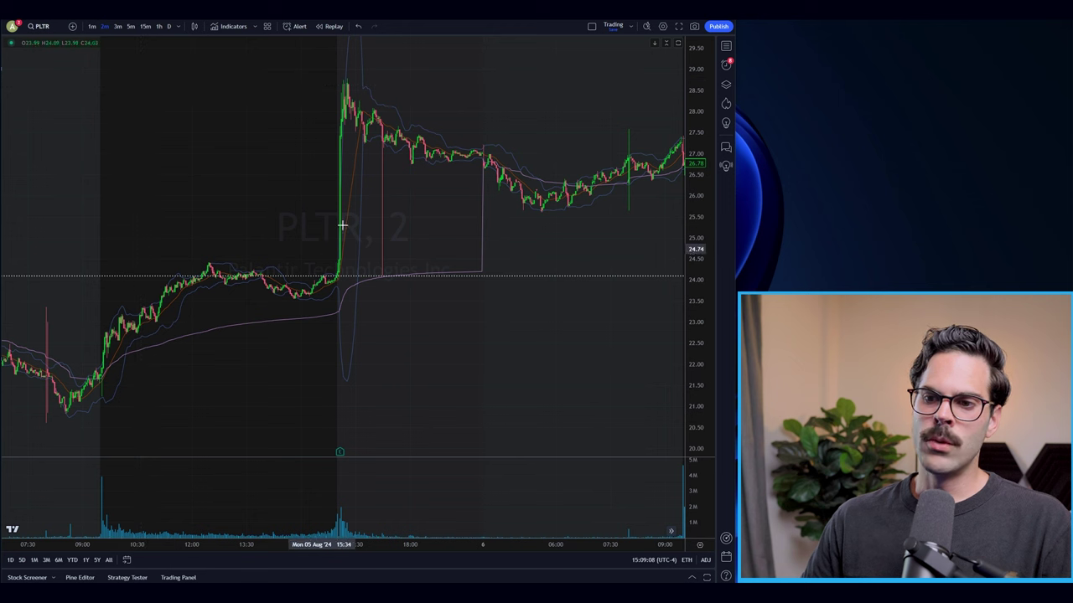
scroll(352, 142, down, 2)
drag(304, 137, 394, 158)
Step: Switch to INTC and zoom its 2-minute chart into the Aug 1 16:00 post-close drop
key(space)
scroll(529, 143, up, 8)
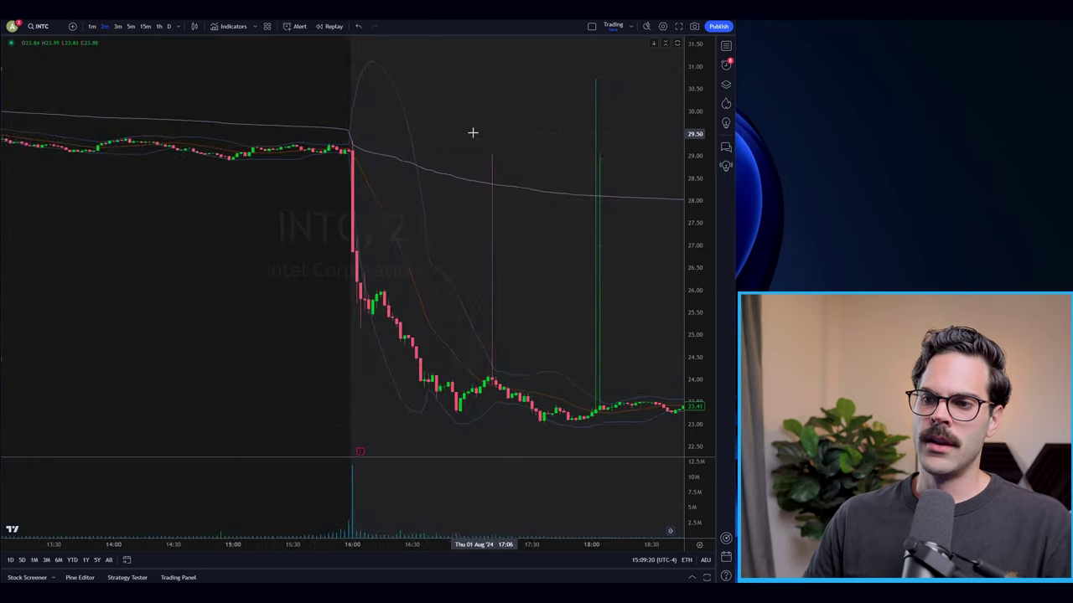
scroll(135, 287, left, 5)
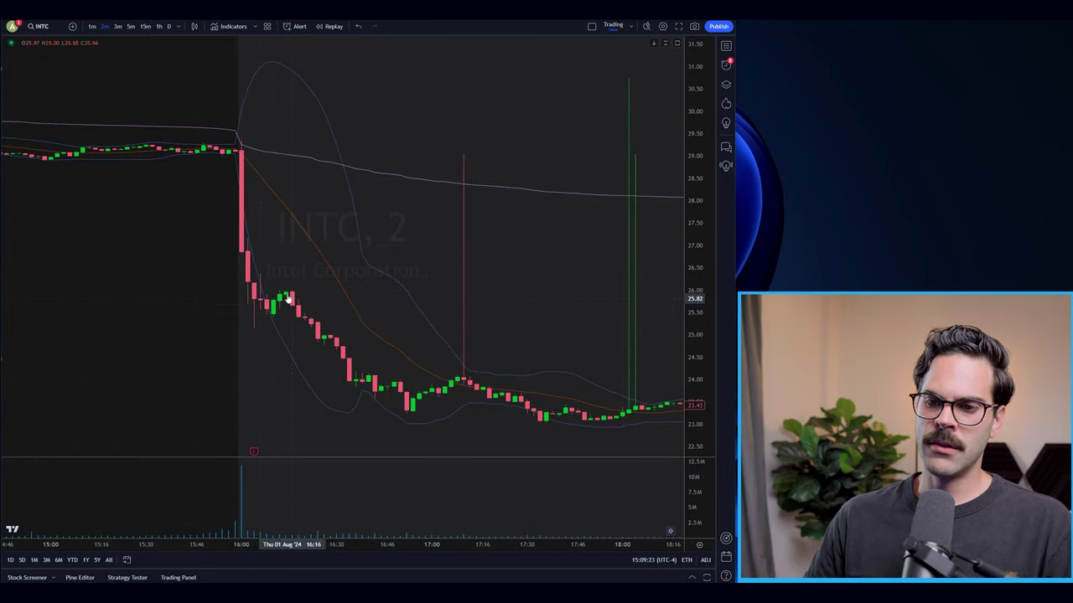
scroll(180, 218, right, 2)
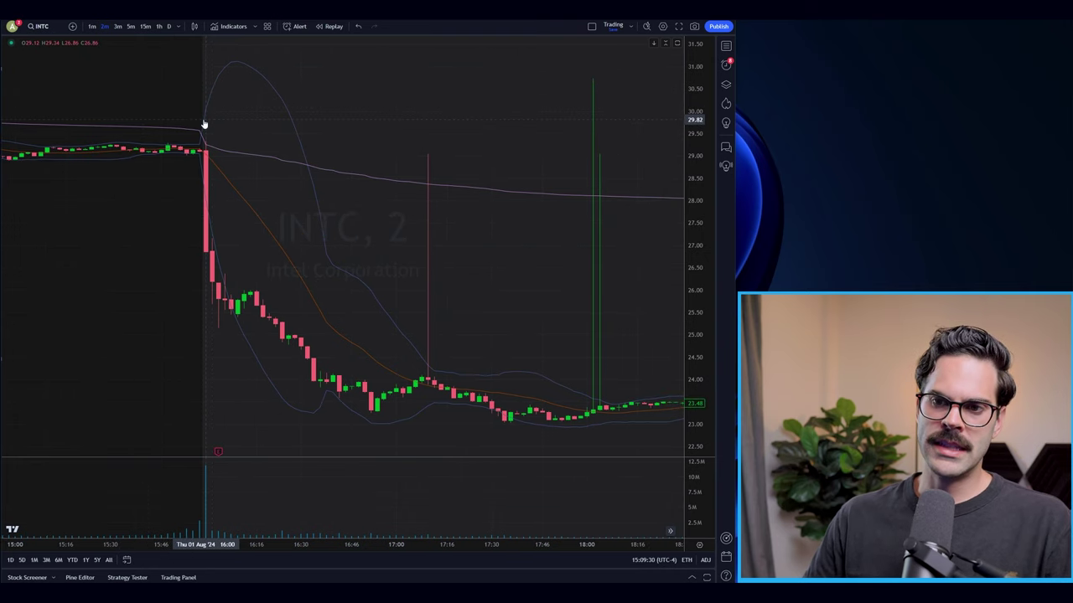
scroll(237, 278, right, 2)
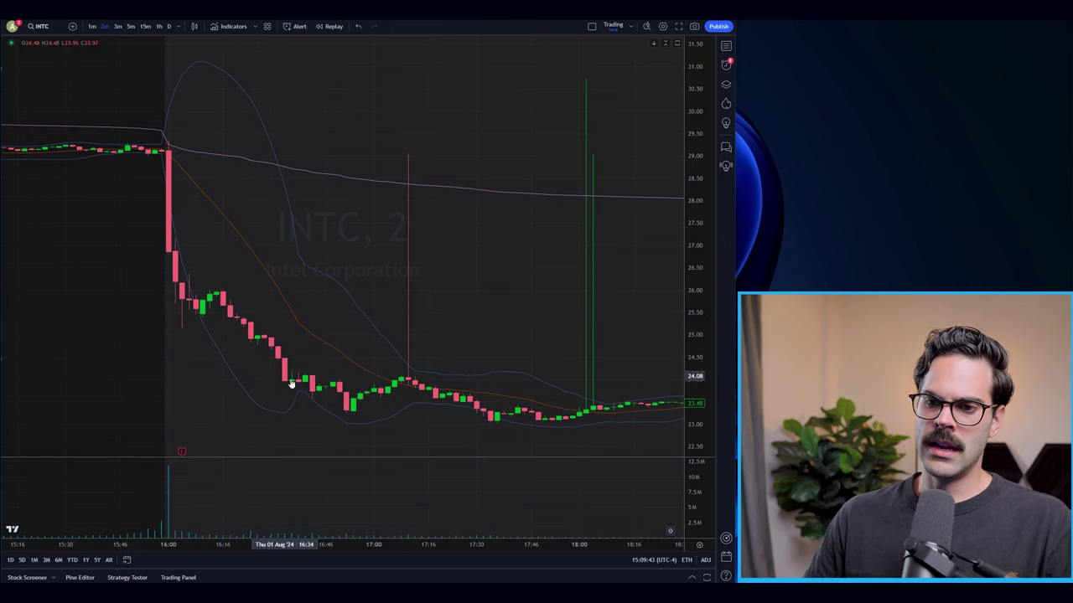
scroll(228, 318, down, 3)
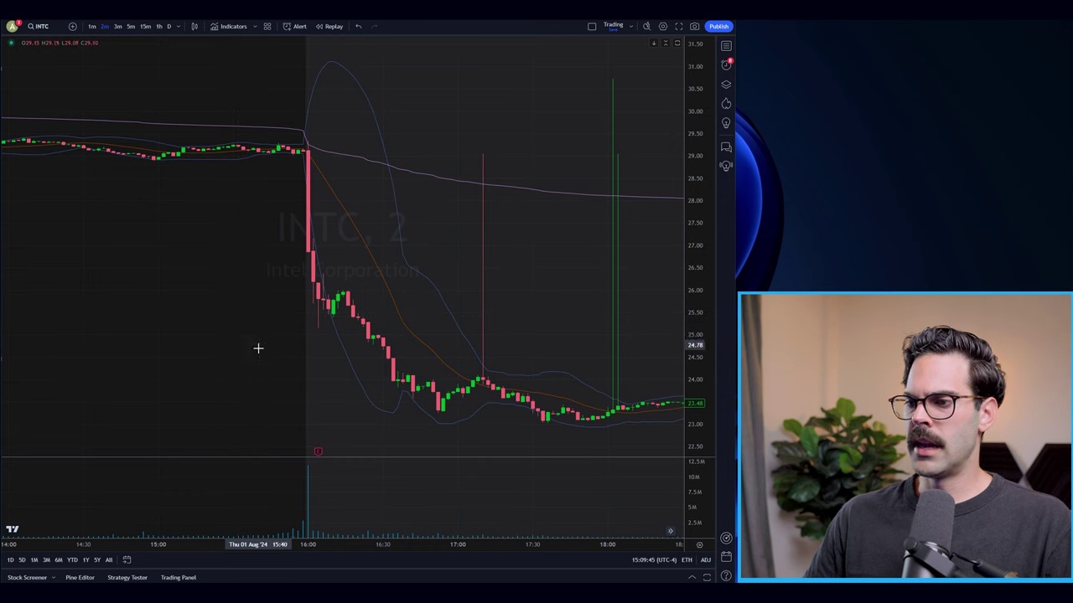
drag(276, 374, 228, 312)
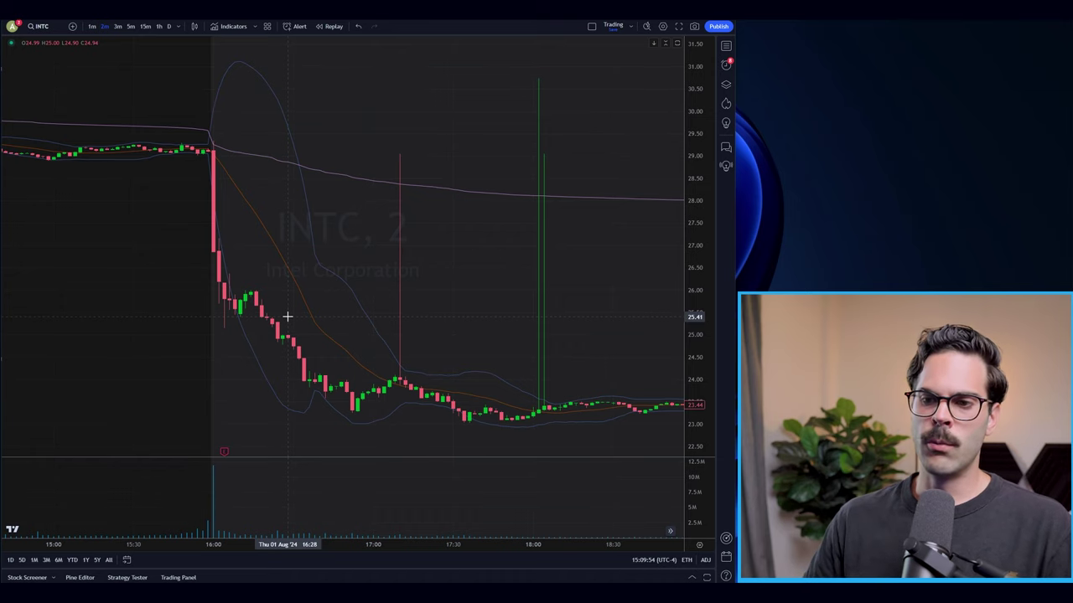
scroll(196, 240, down, 3)
Step: Load META's 15-minute chart and zoom around the Apr 24 post-close earnings plunge
text(META)
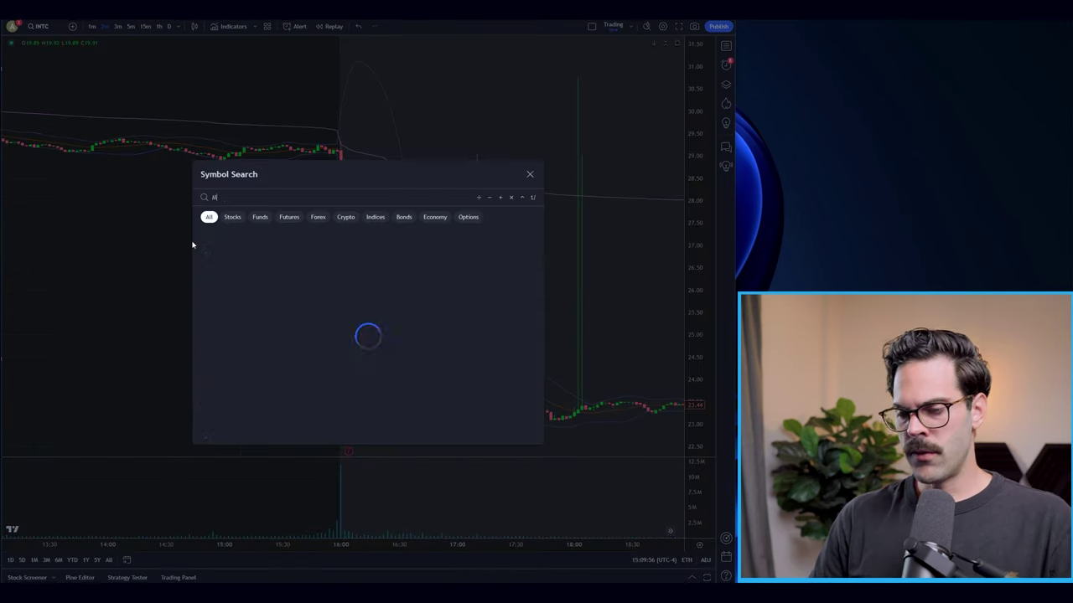
key(Return)
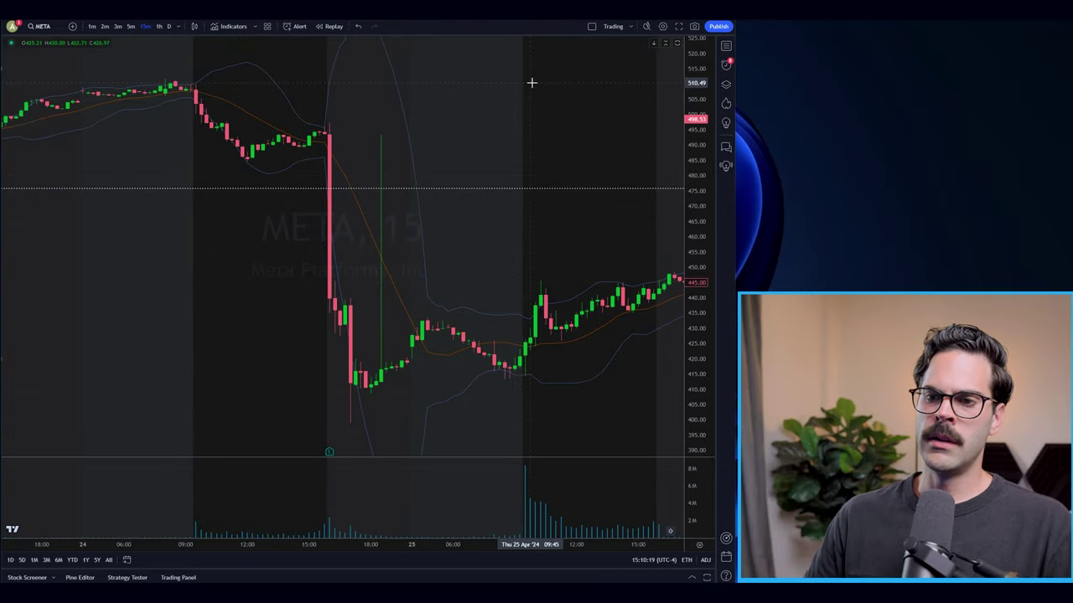
scroll(531, 83, up, 2)
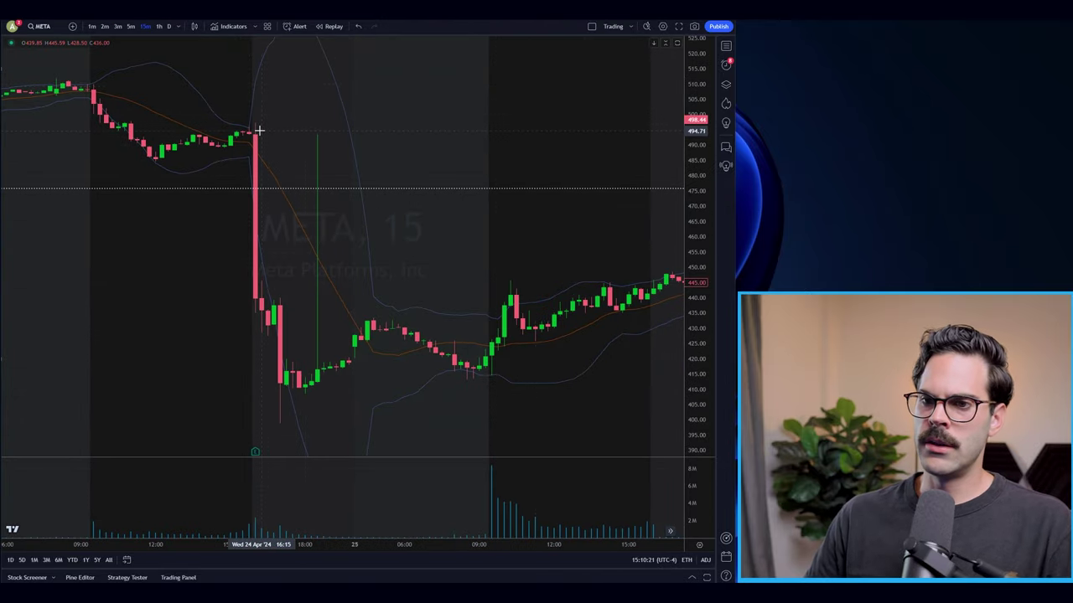
scroll(259, 130, up, 2)
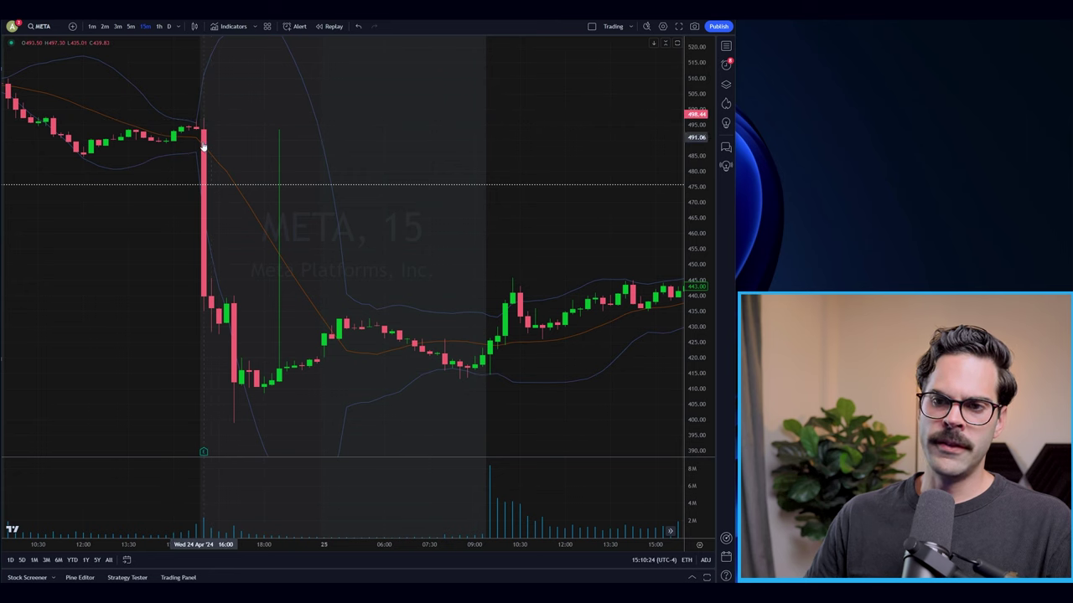
scroll(204, 175, down, 1)
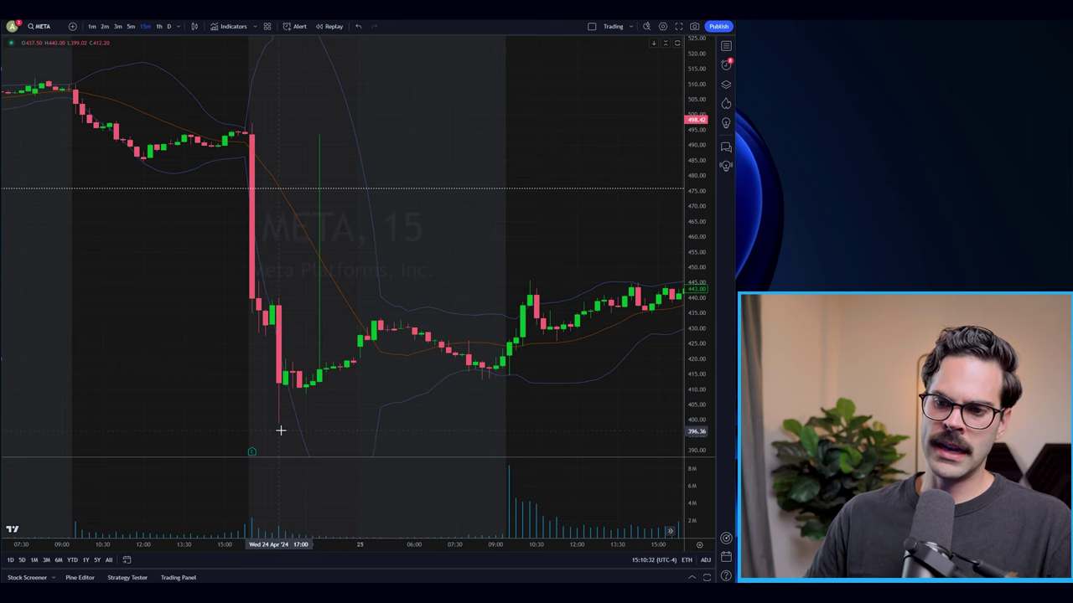
scroll(203, 336, up, 1)
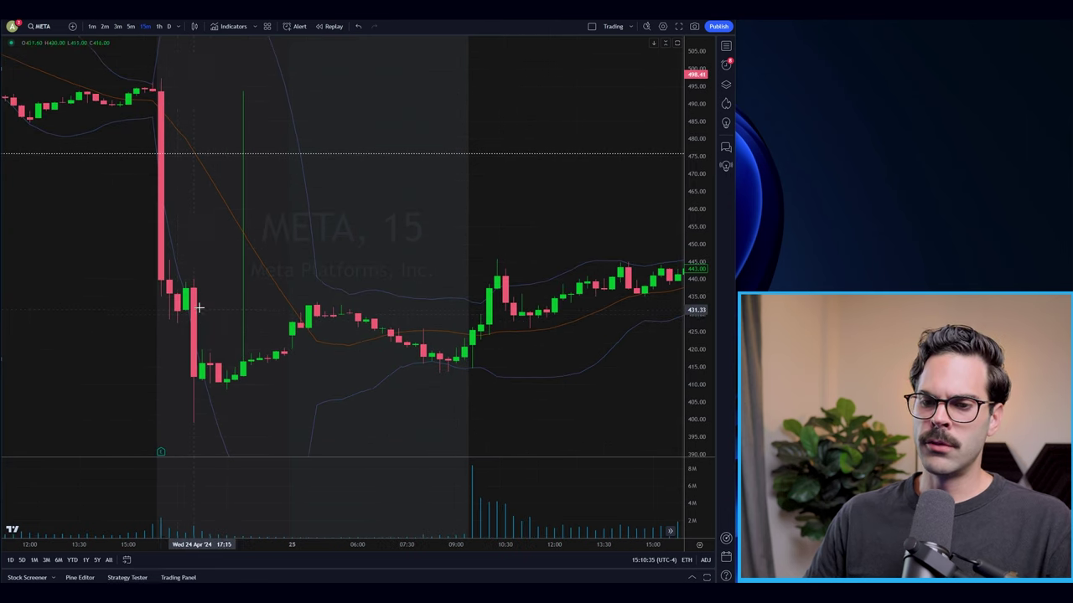
scroll(450, 148, down, 2)
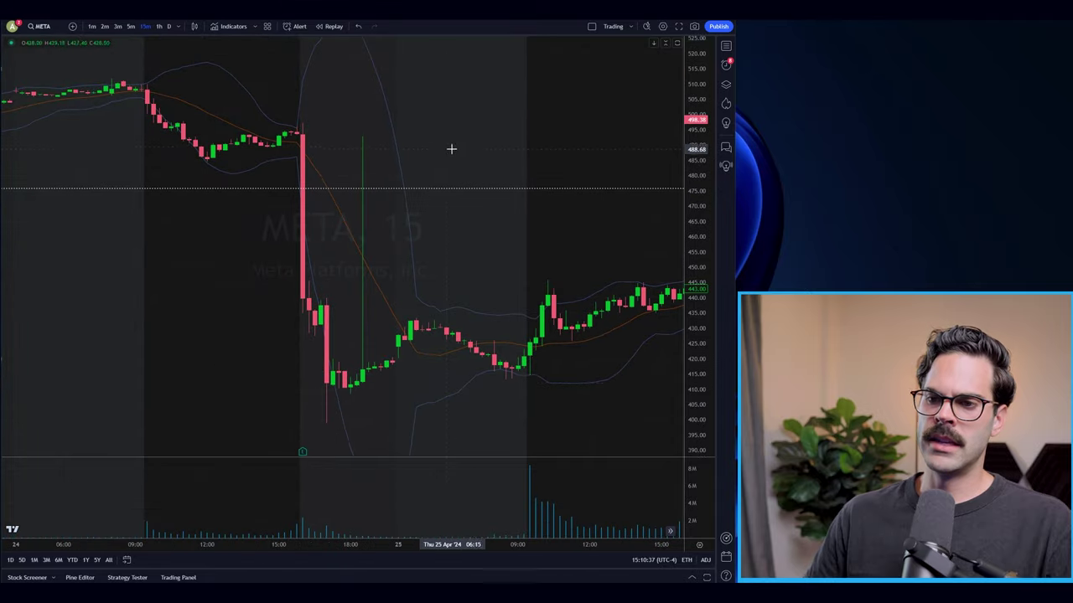
scroll(357, 144, up, 1)
Step: Load AMD's 15-minute chart, pan back to late April, and zoom on the Apr 30 drop
text(AMD)
key(Return)
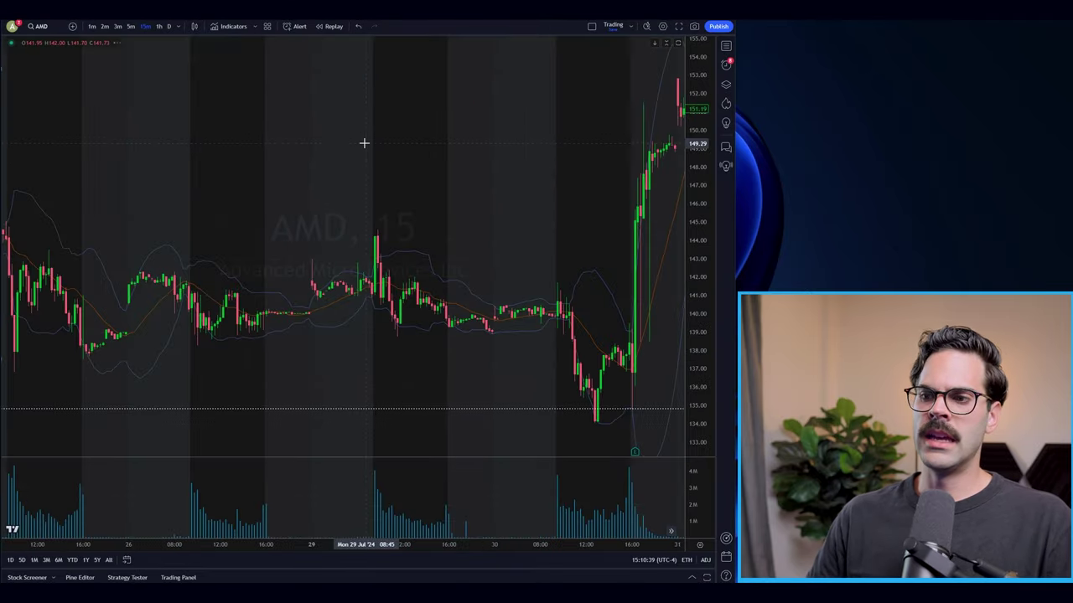
drag(364, 143, 369, 153)
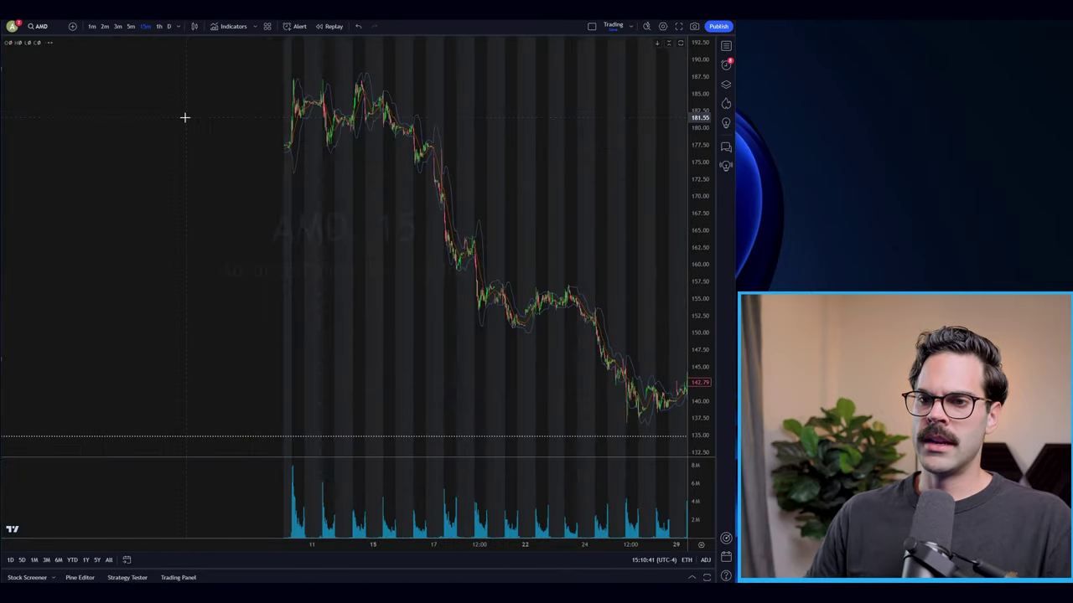
drag(184, 115, 551, 124)
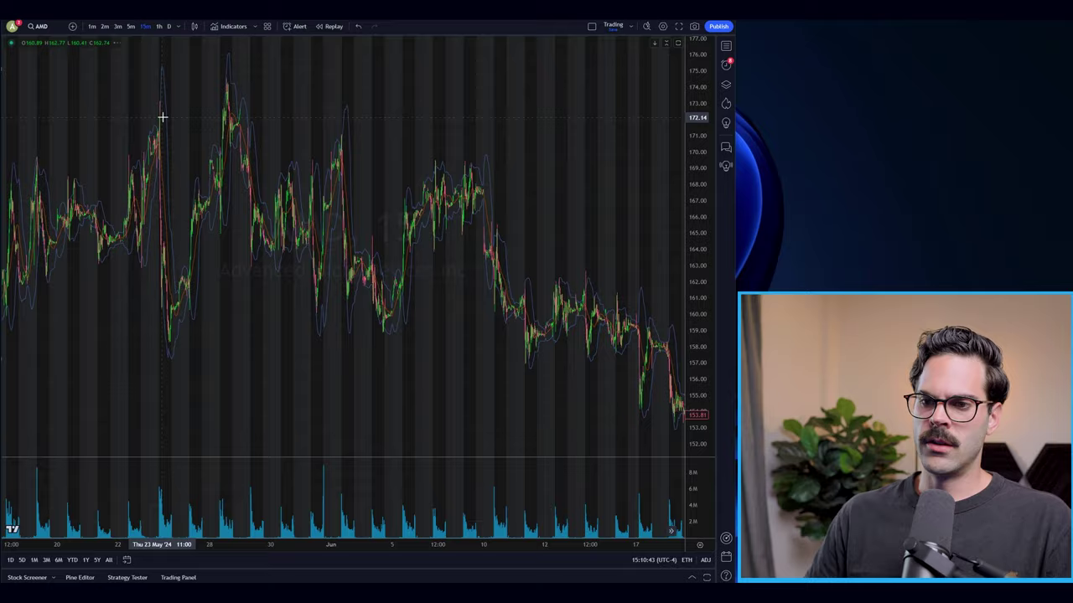
drag(160, 113, 646, 129)
scroll(563, 204, up, 5)
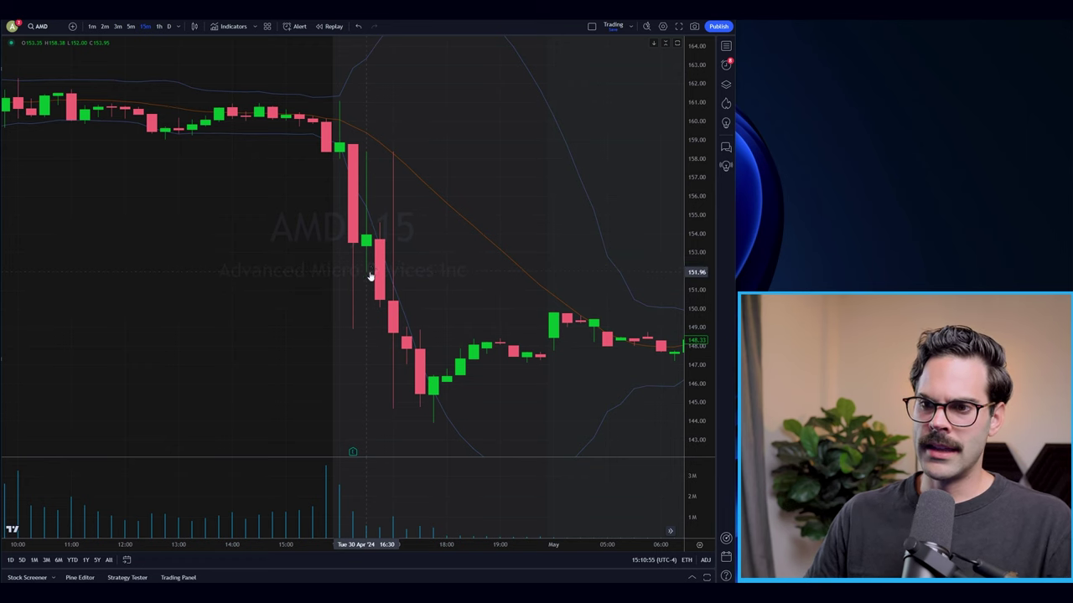
scroll(386, 426, down, 1)
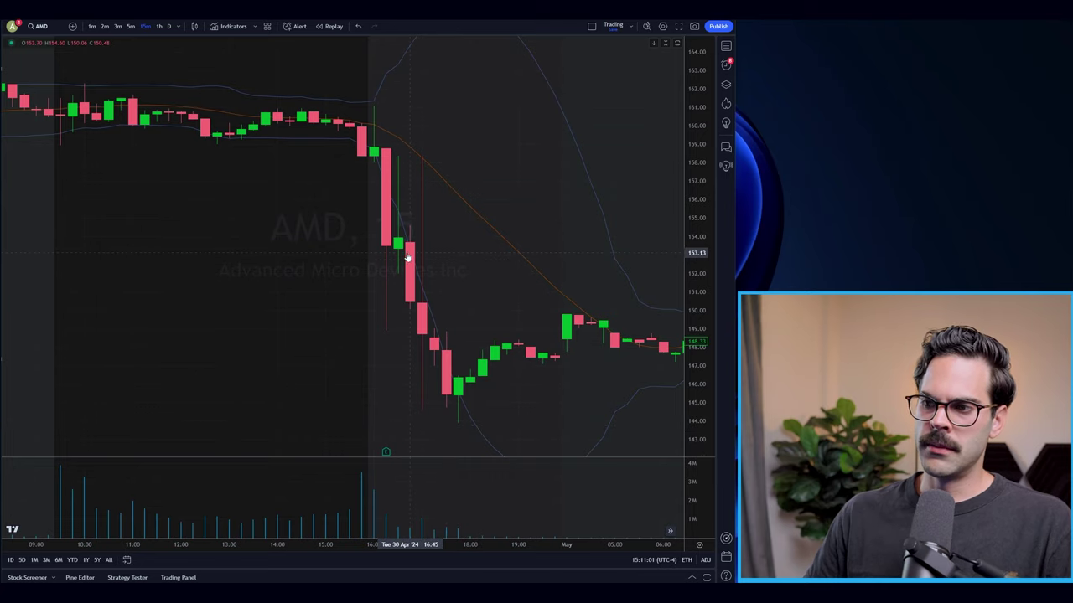
scroll(399, 258, up, 1)
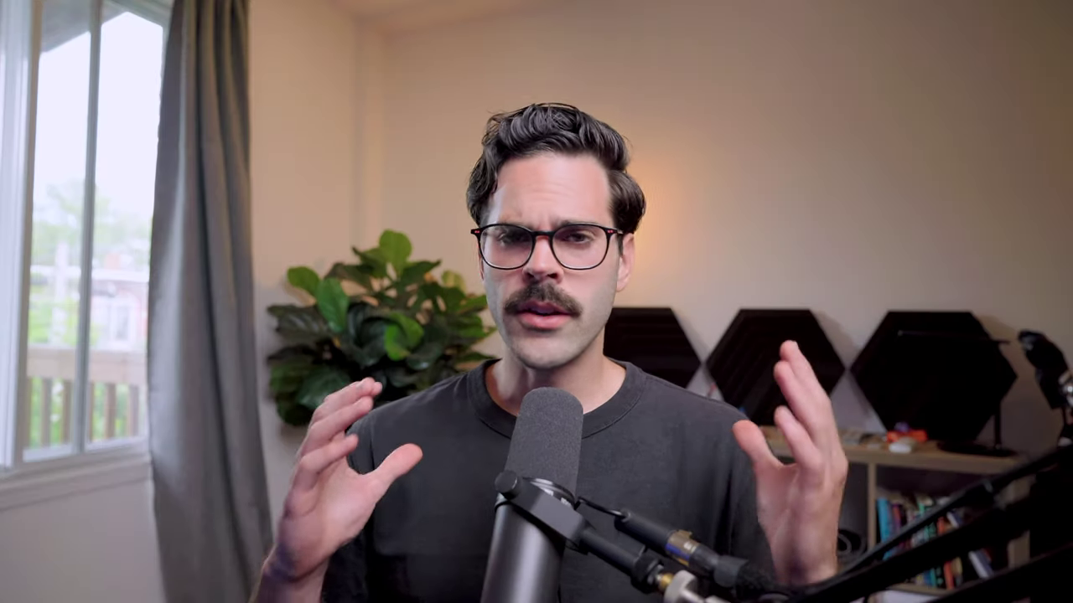